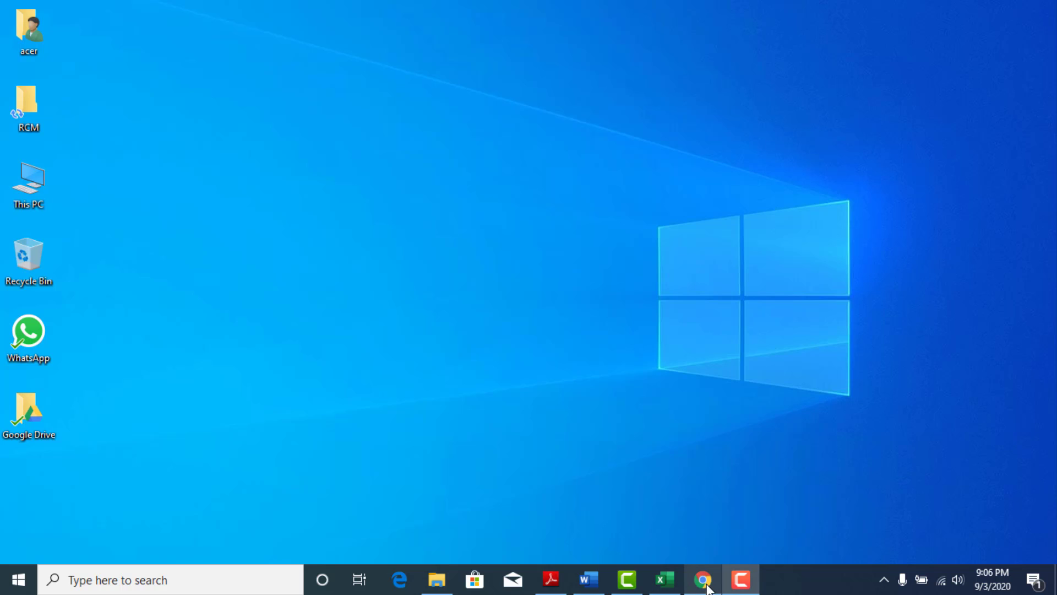
# Switch to the Book1 workbook in Excel and clear the existing serial numbers in A3:A12.
pyautogui.moveTo(709, 586)
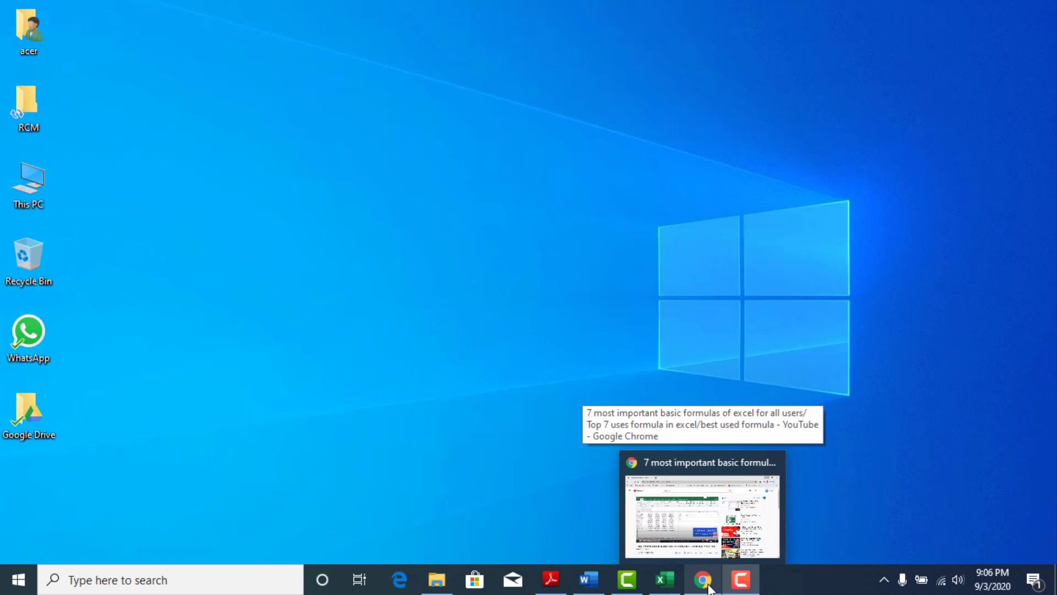
pyautogui.click(667, 587)
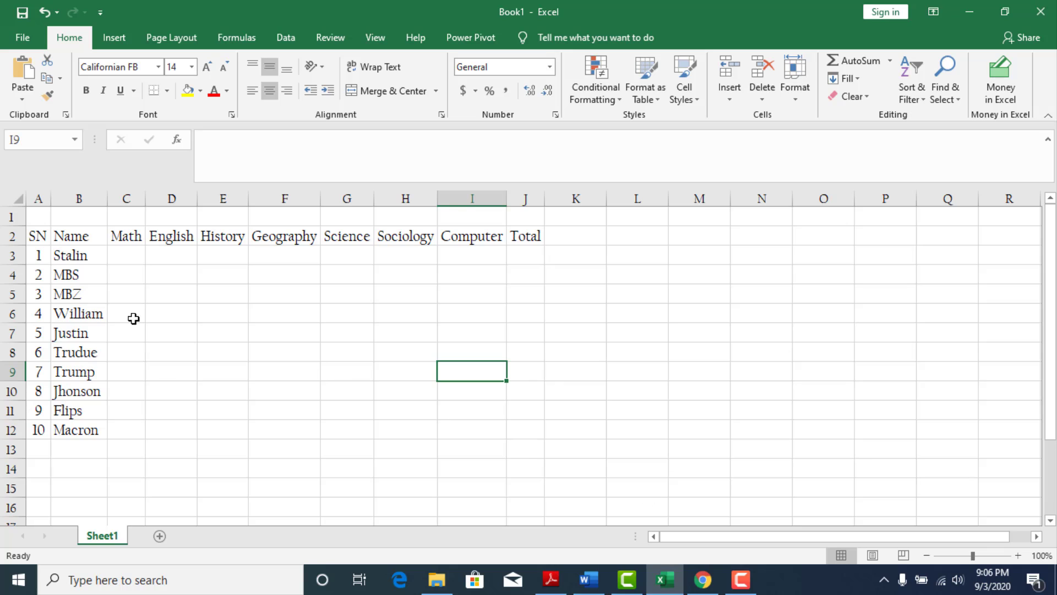
pyautogui.moveTo(38, 254); pyautogui.dragTo(38, 430)
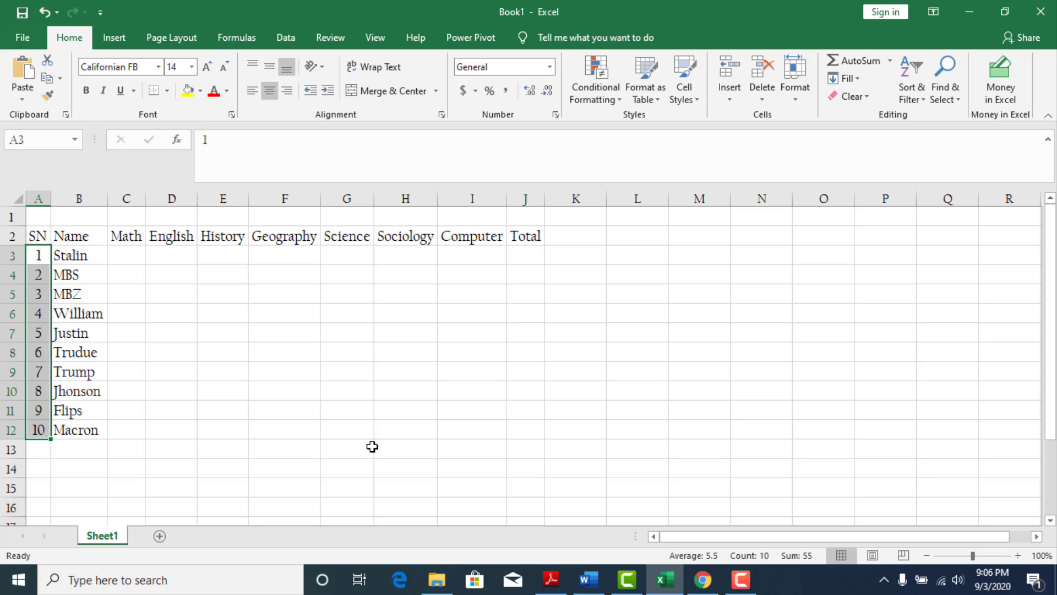
pyautogui.press('Delete')
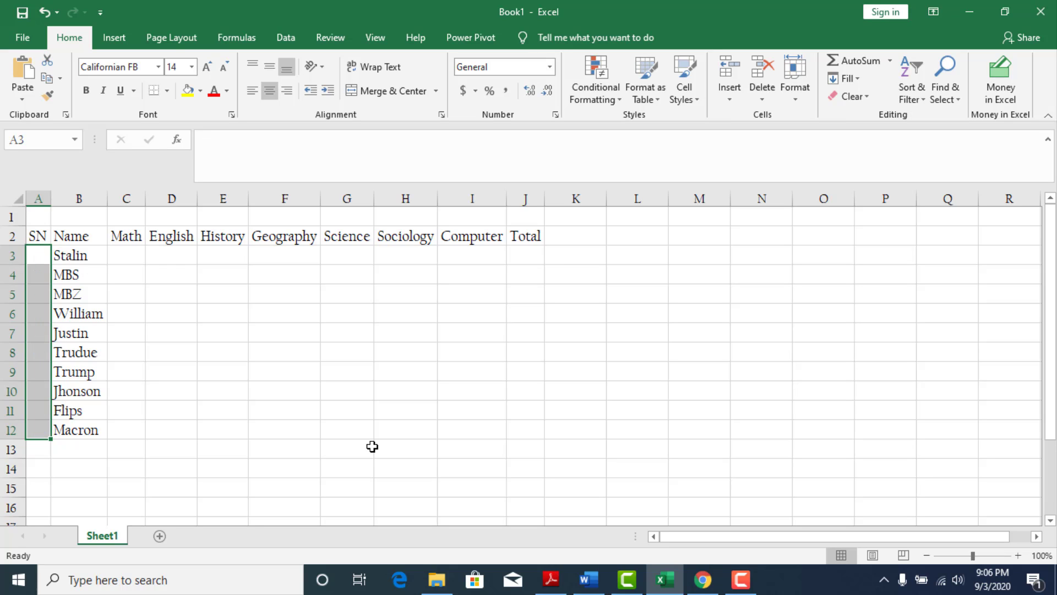
pyautogui.click(294, 405)
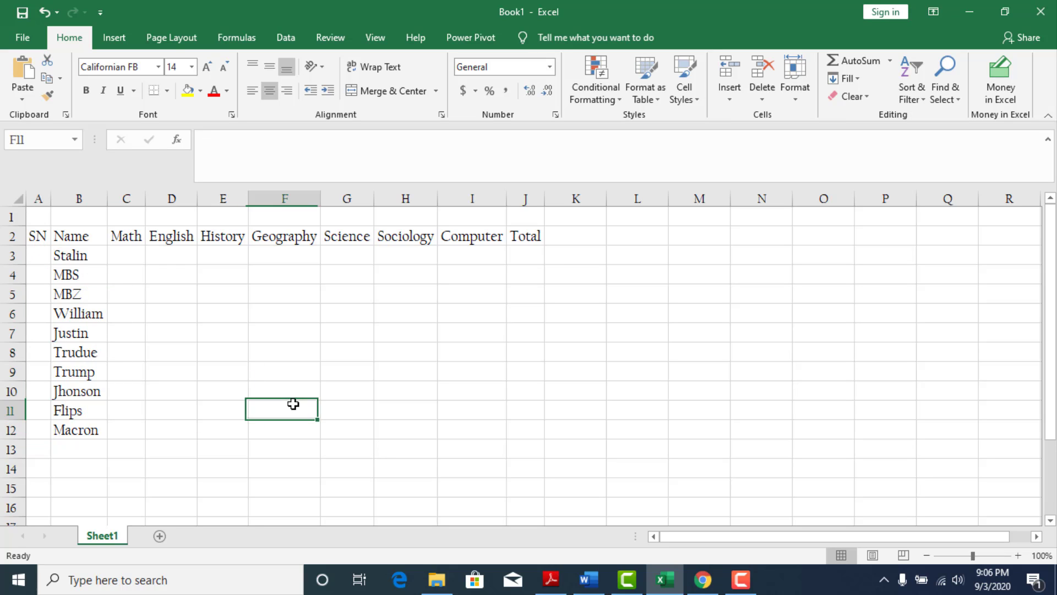
# Enter 1 as the first serial number in cell A3.
pyautogui.click(36, 264)
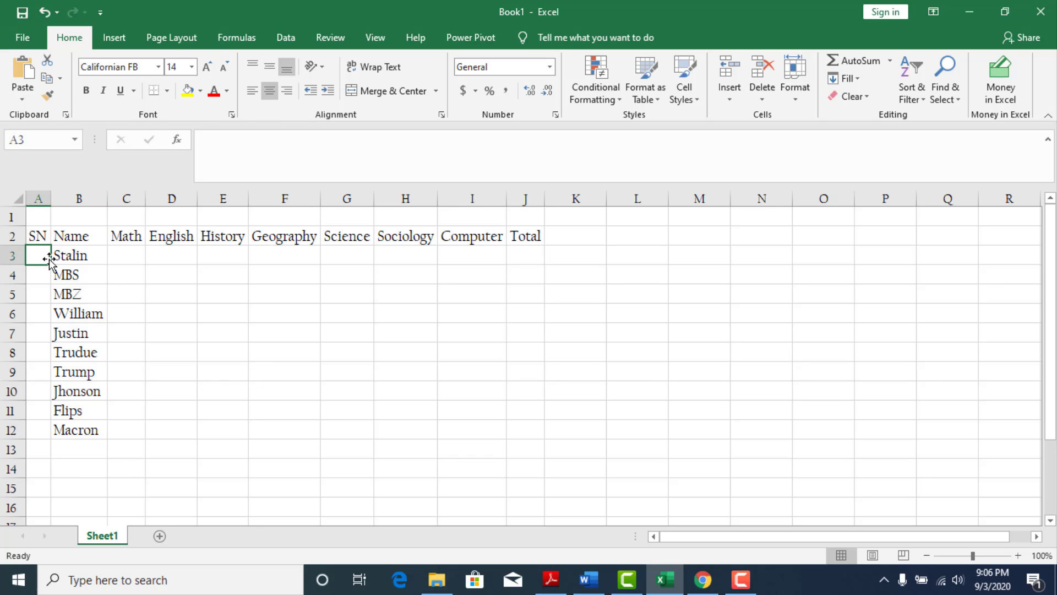
pyautogui.write('1')
pyautogui.press('Return')
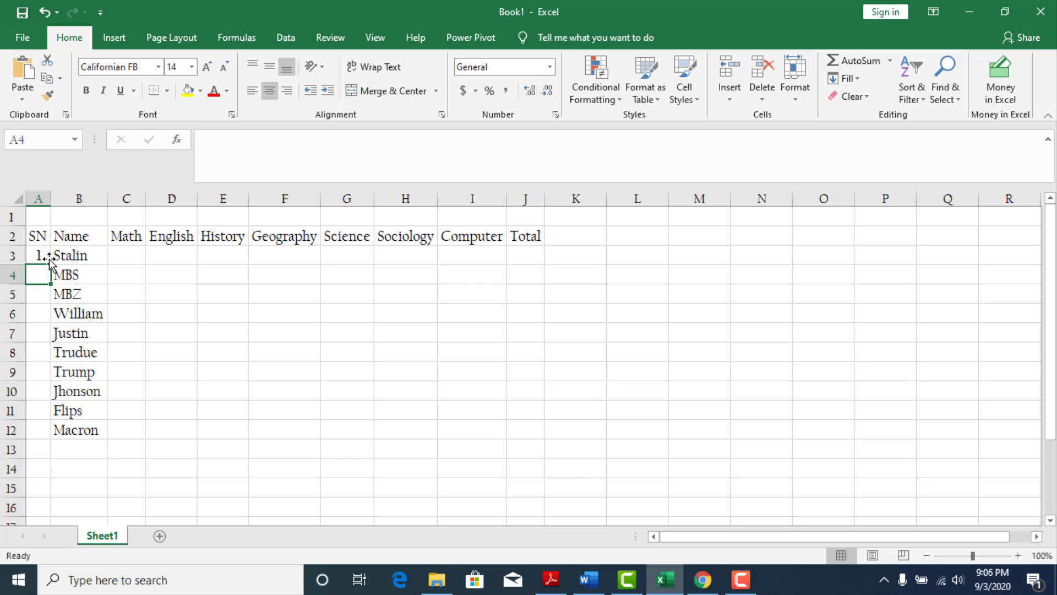
pyautogui.moveTo(38, 273); pyautogui.dragTo(34, 504)
pyautogui.click(47, 371)
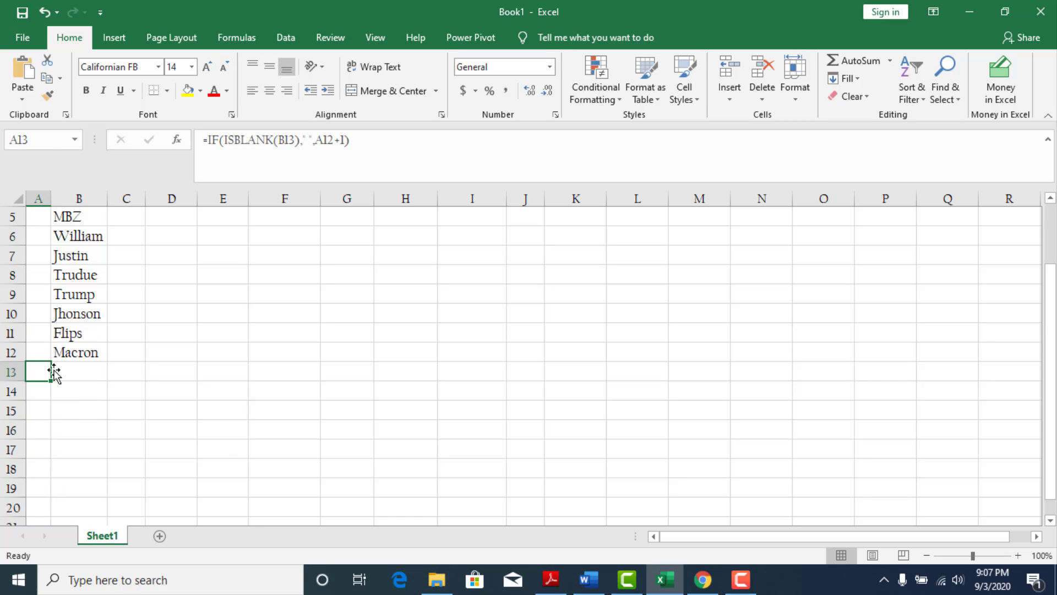
pyautogui.click(72, 367)
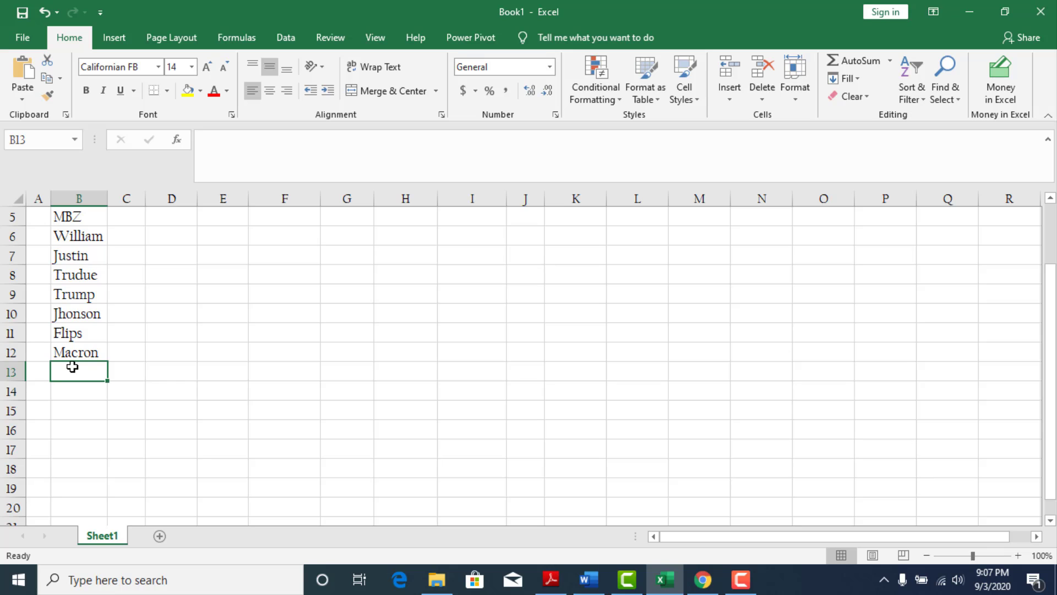
pyautogui.click(36, 369)
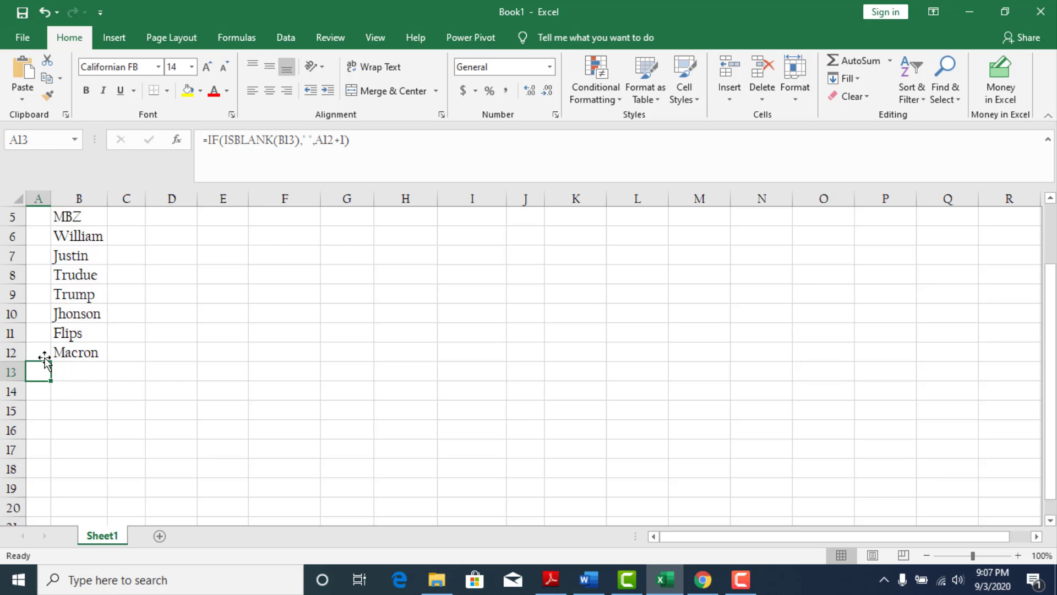
# Select the SN cells A4:A17 and begin the formula =IF(ISBLANK(B4) to test for an empty name.
pyautogui.scroll(2, 41, 355)
pyautogui.click(38, 279)
pyautogui.moveTo(38, 279); pyautogui.dragTo(35, 521)
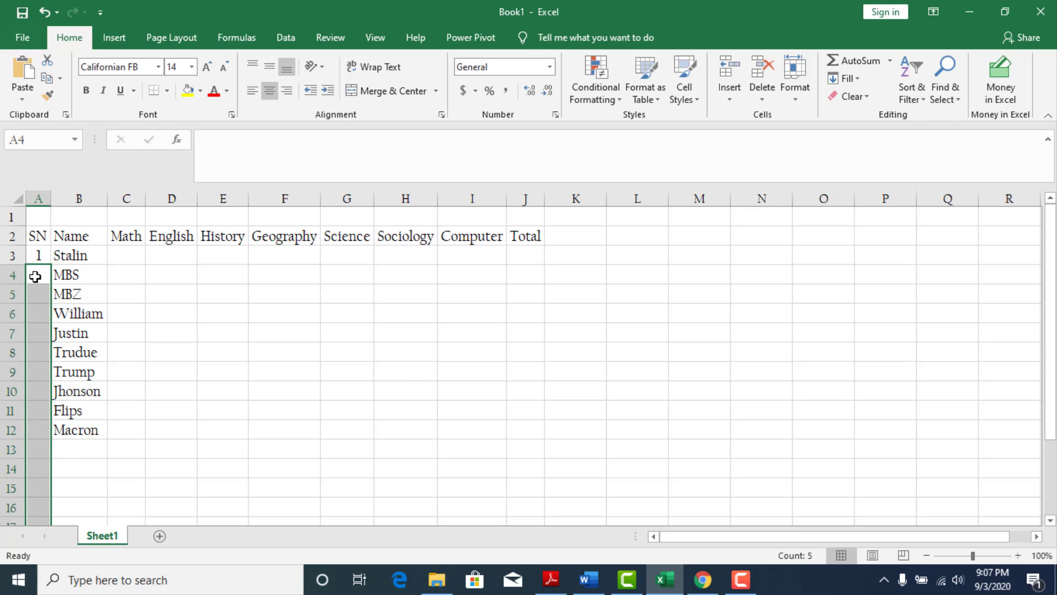
pyautogui.write('=')
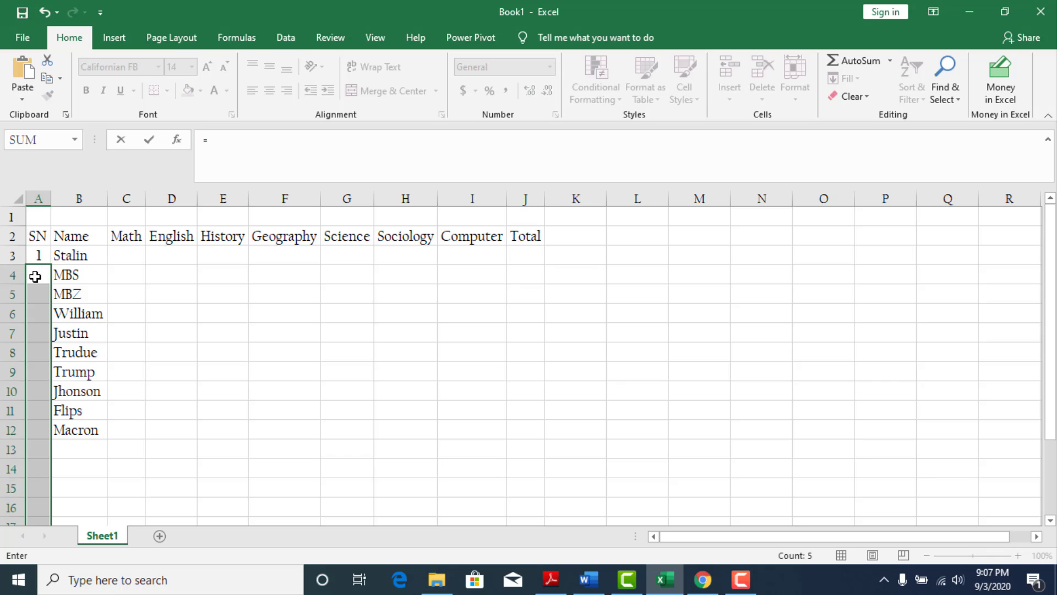
pyautogui.write('IF')
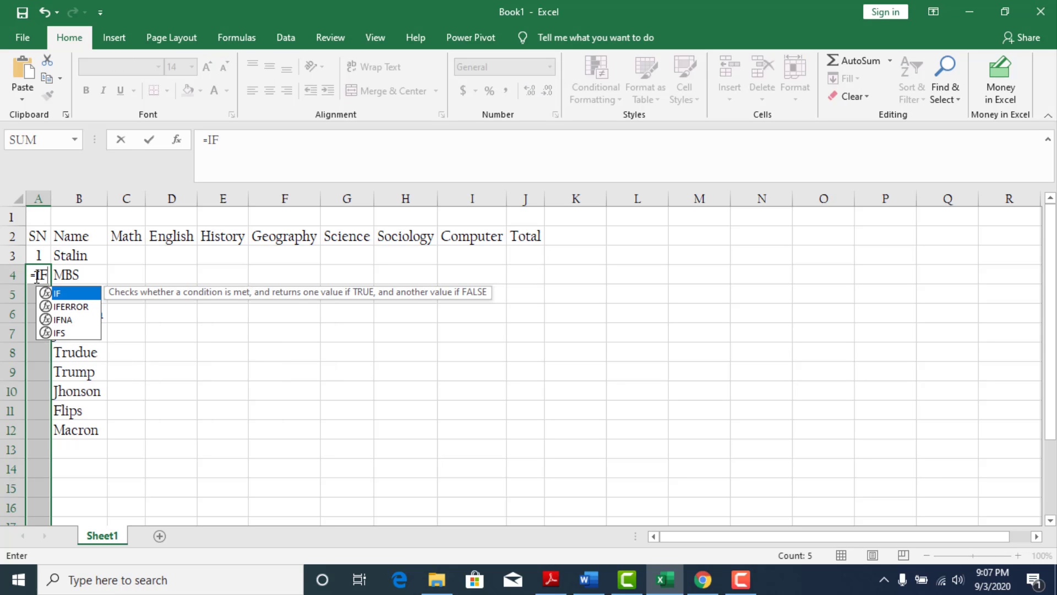
pyautogui.write('(')
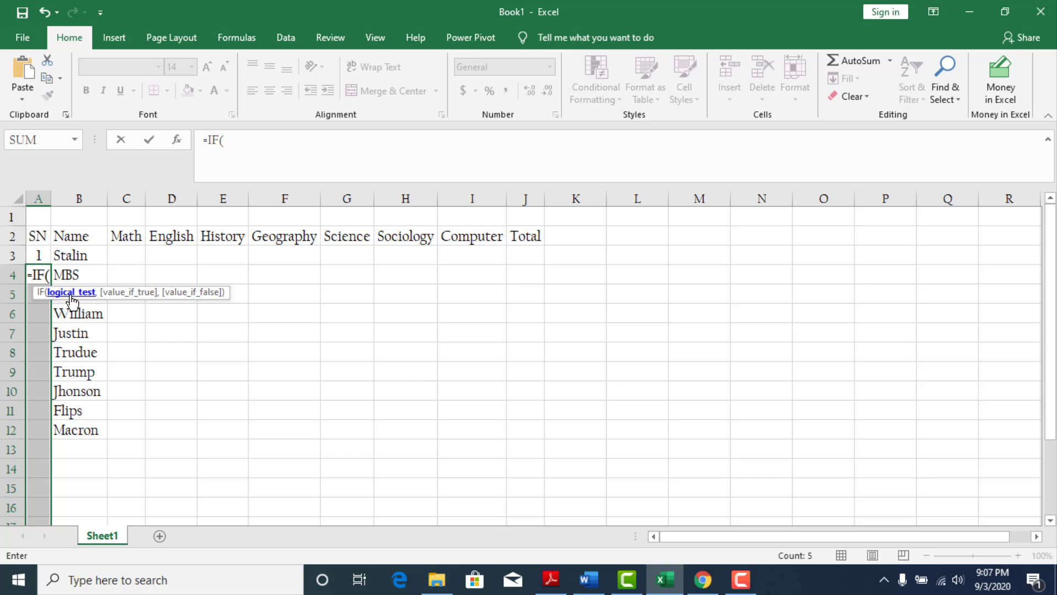
pyautogui.write('IS')
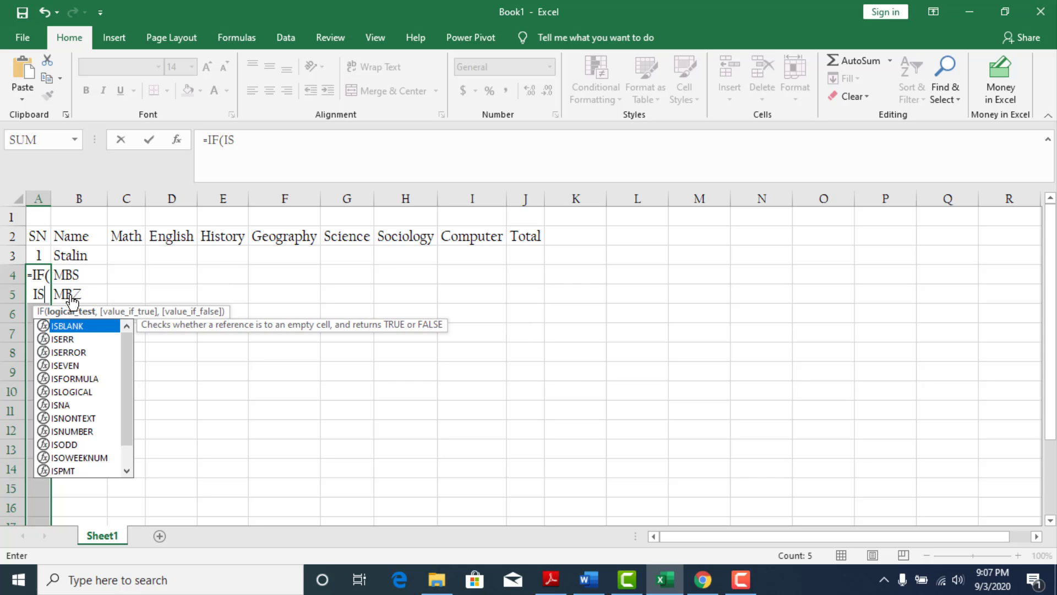
pyautogui.write('BLANK(')
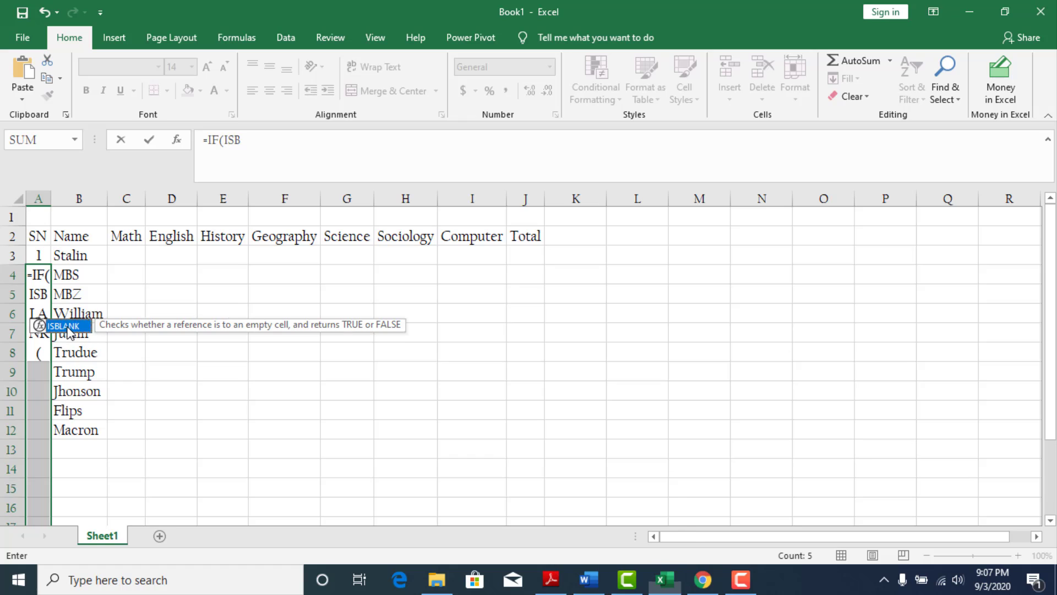
pyautogui.doubleClick(55, 326)
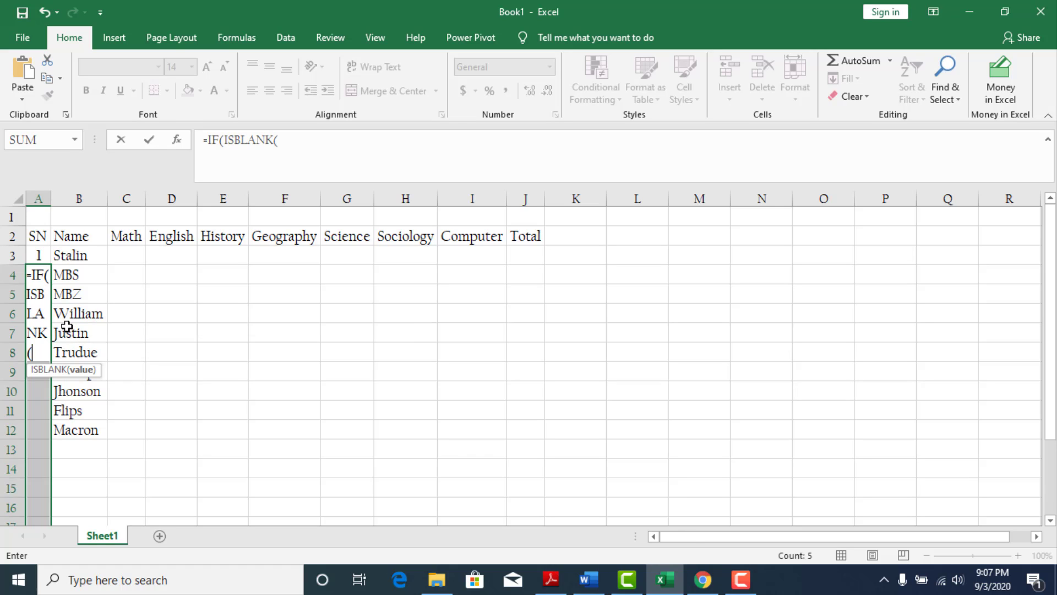
pyautogui.click(72, 277)
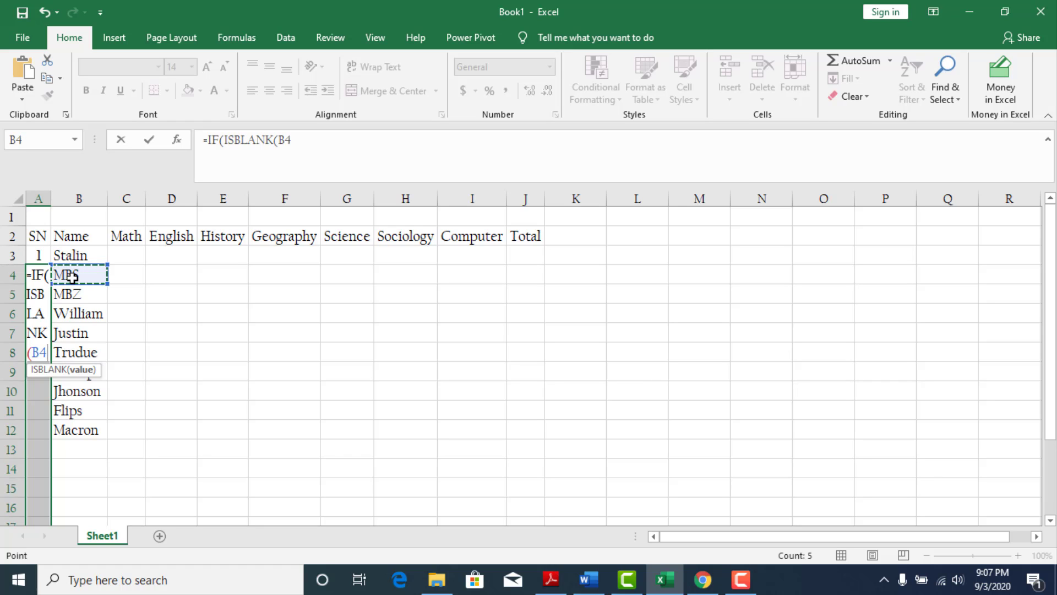
pyautogui.write(')')
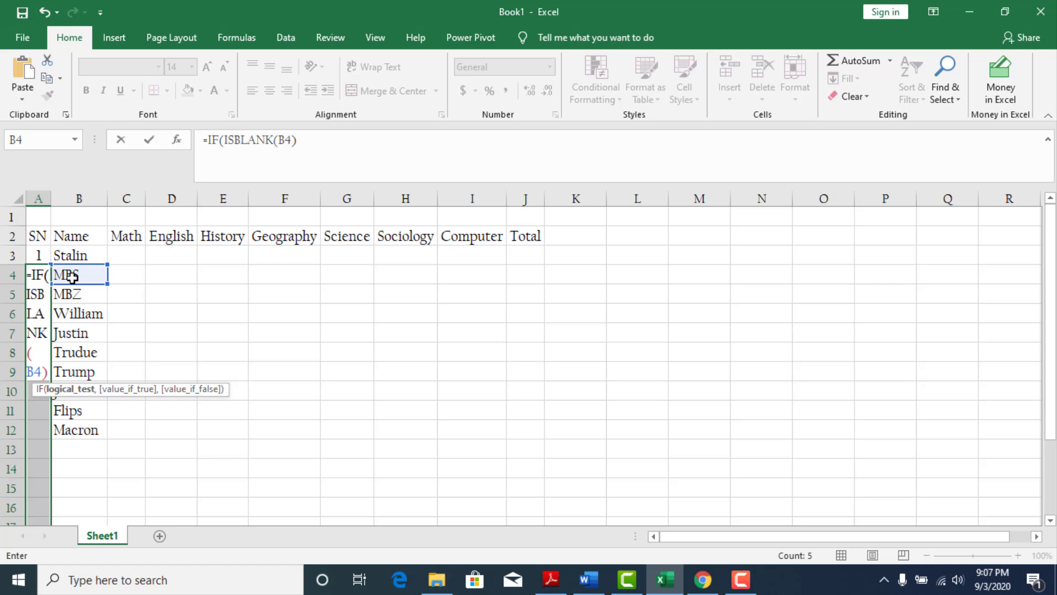
pyautogui.write(',')
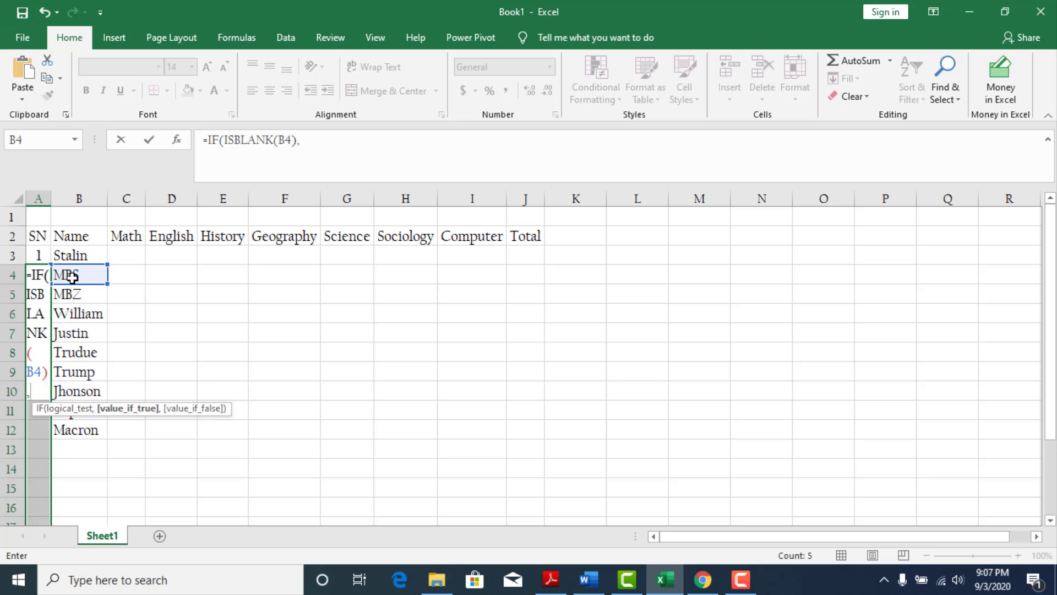
pyautogui.write('" ",')
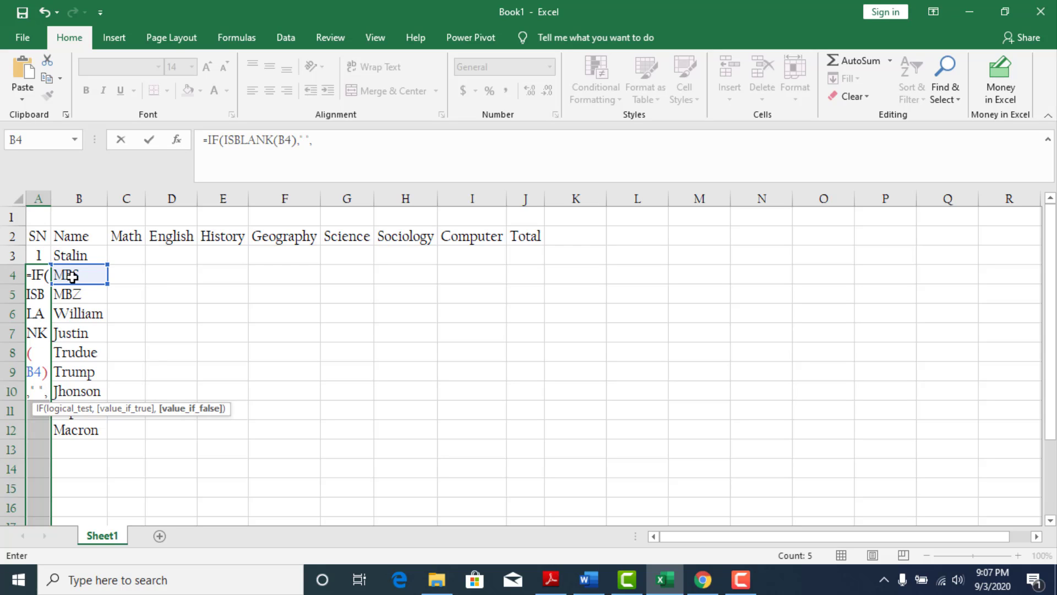
# Complete the formula with " " for a blank name and A3+1 otherwise, filling it into all selected SN cells.
pyautogui.click(37, 255)
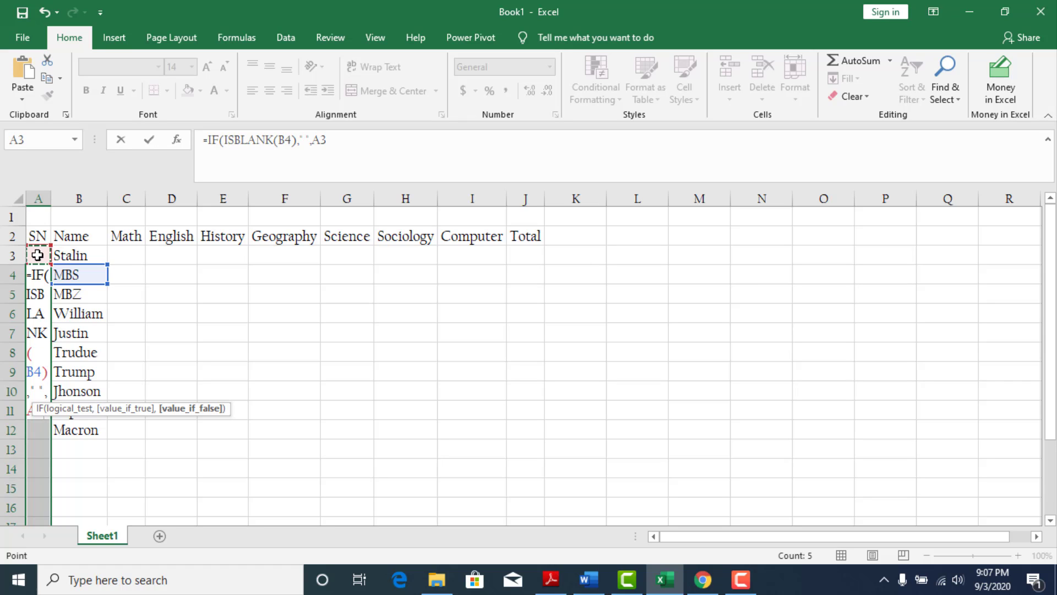
pyautogui.write('+')
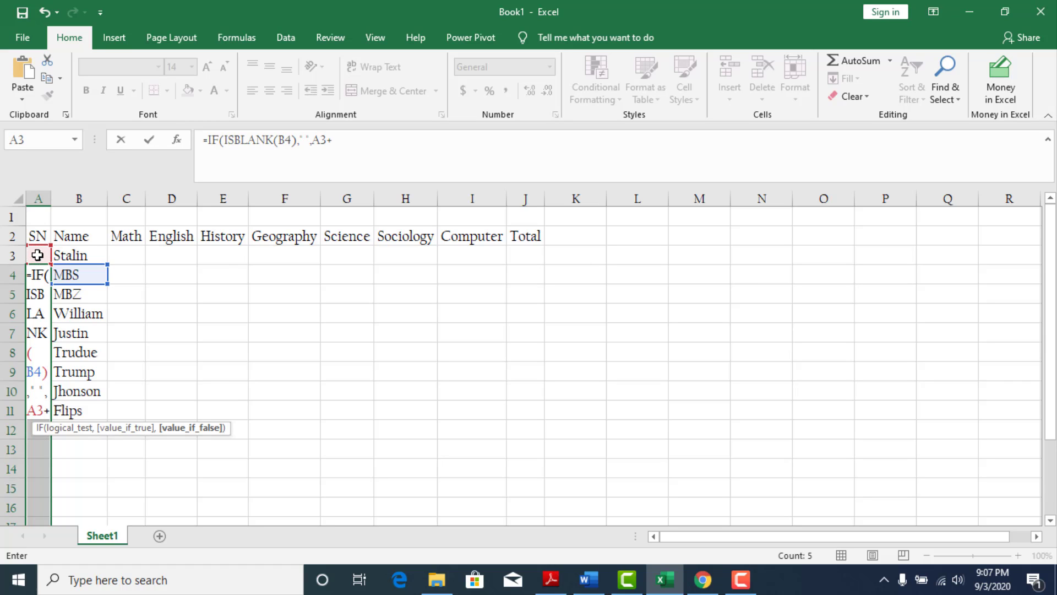
pyautogui.write('1')
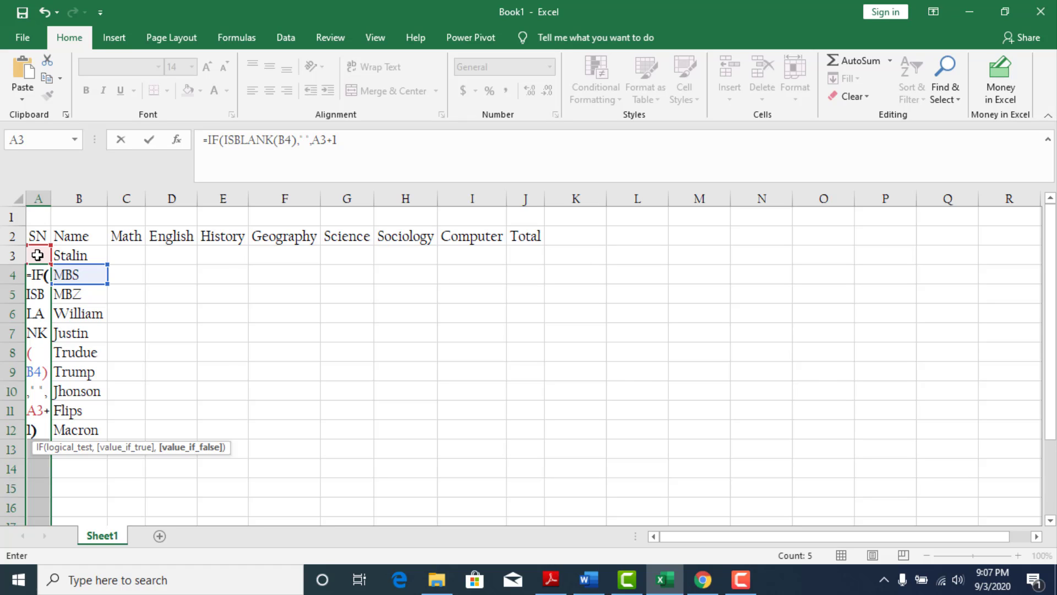
pyautogui.write(')')
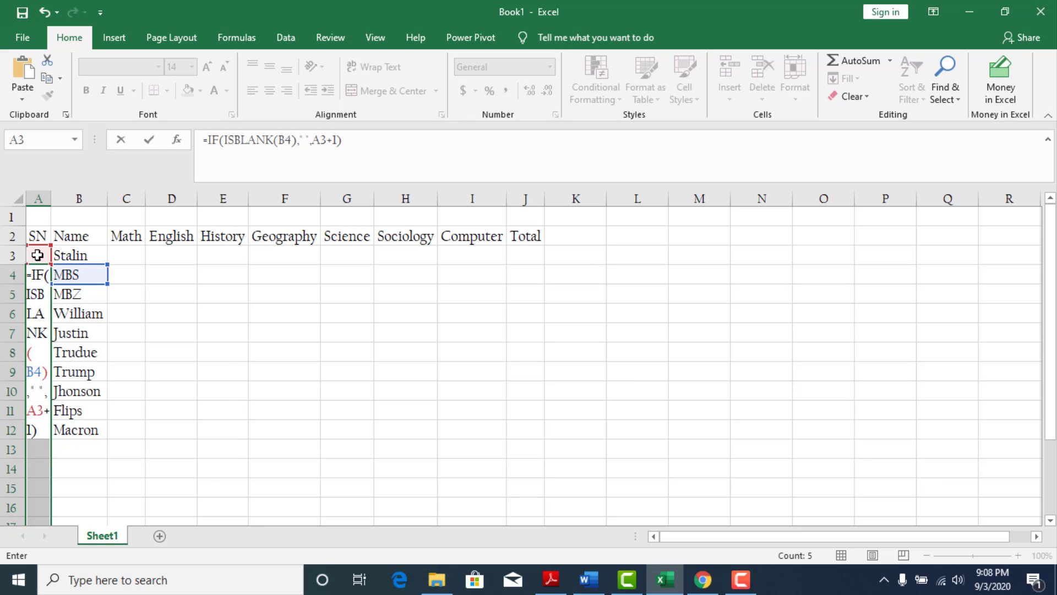
pyautogui.hotkey('ctrl', 'Return')
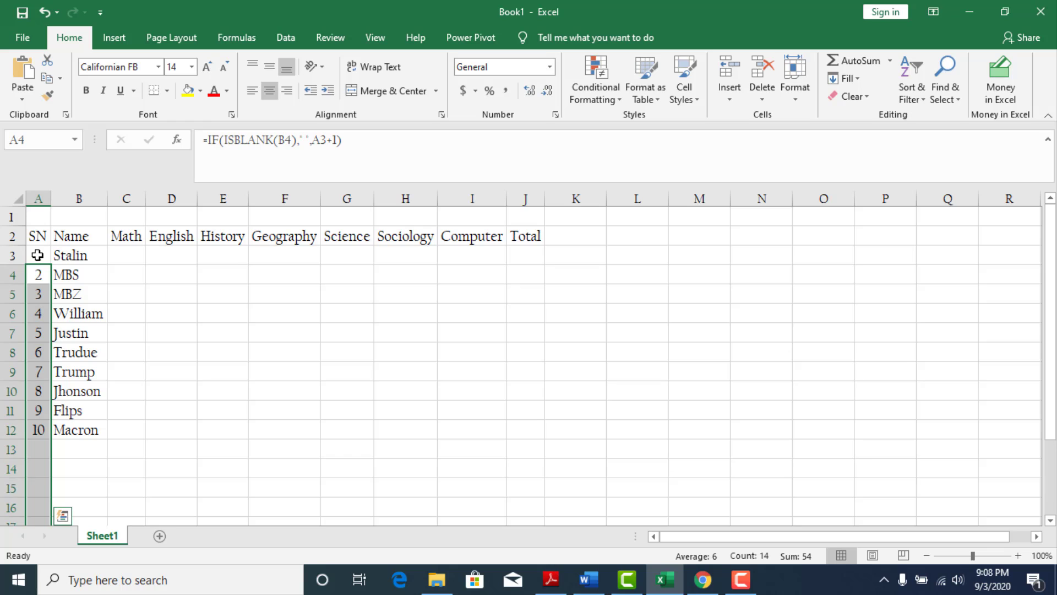
# Test the automatic numbering by entering "a" in the first empty name cell B13, and clear it again.
pyautogui.click(40, 448)
pyautogui.click(41, 466)
pyautogui.click(71, 447)
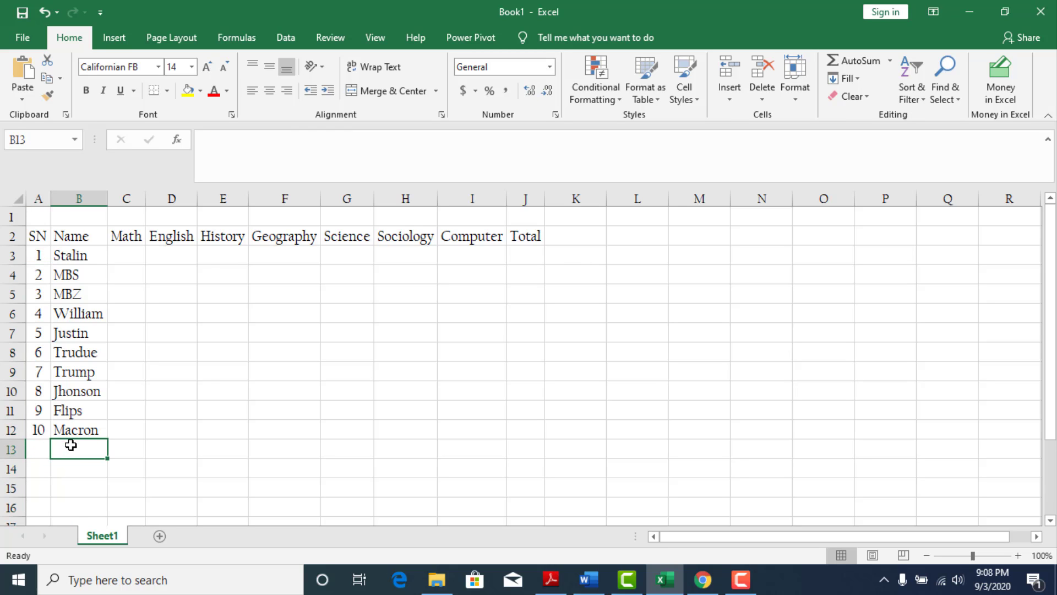
pyautogui.write('a')
pyautogui.press('Return')
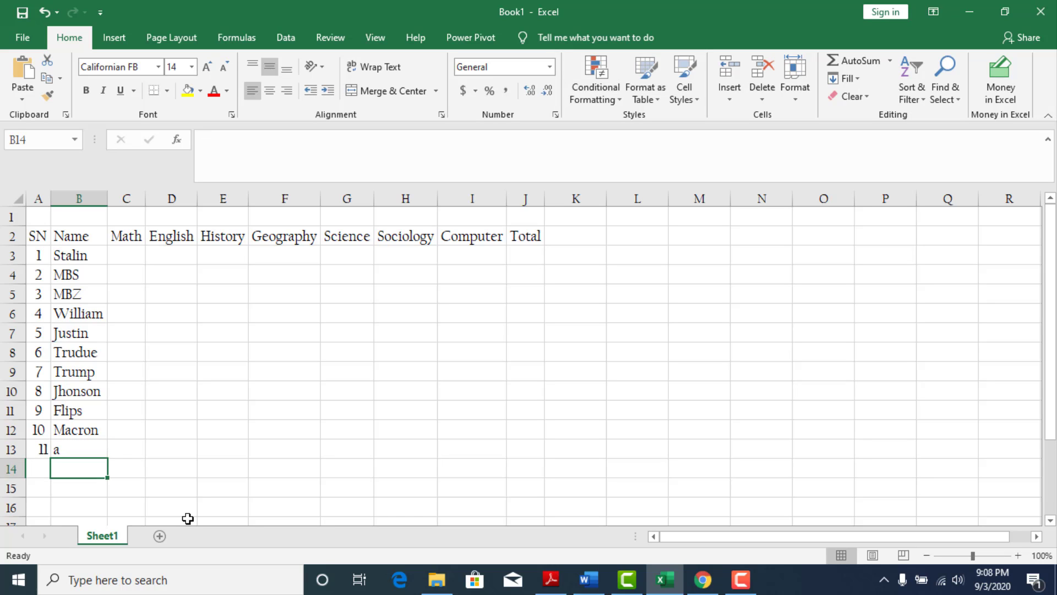
pyautogui.press('Up')
pyautogui.press('Delete')
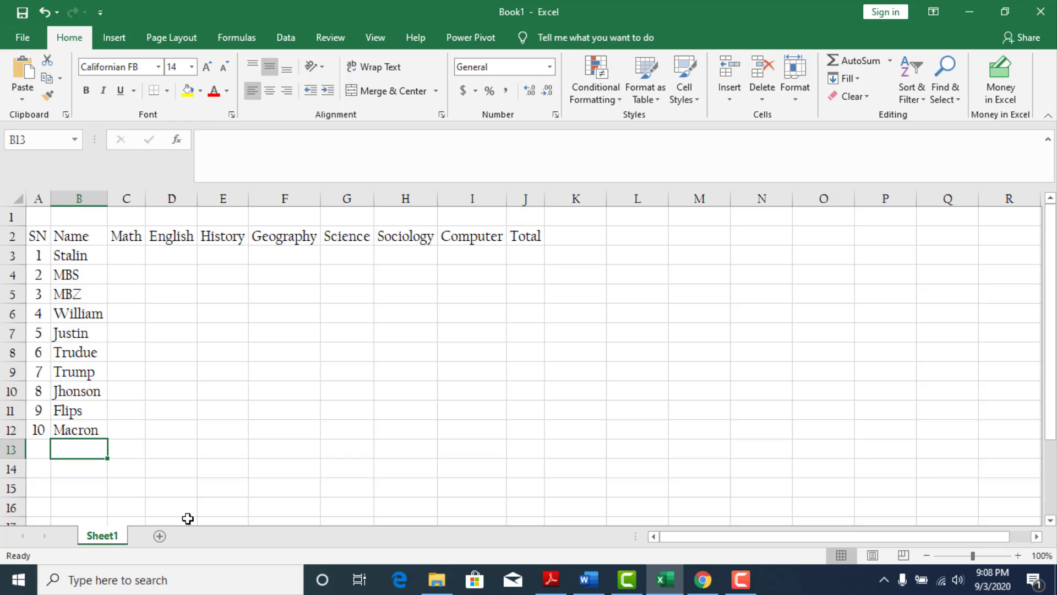
# Test the numbering with the value 1 in B13, and clear the cell again.
pyautogui.write('1')
pyautogui.press('Return')
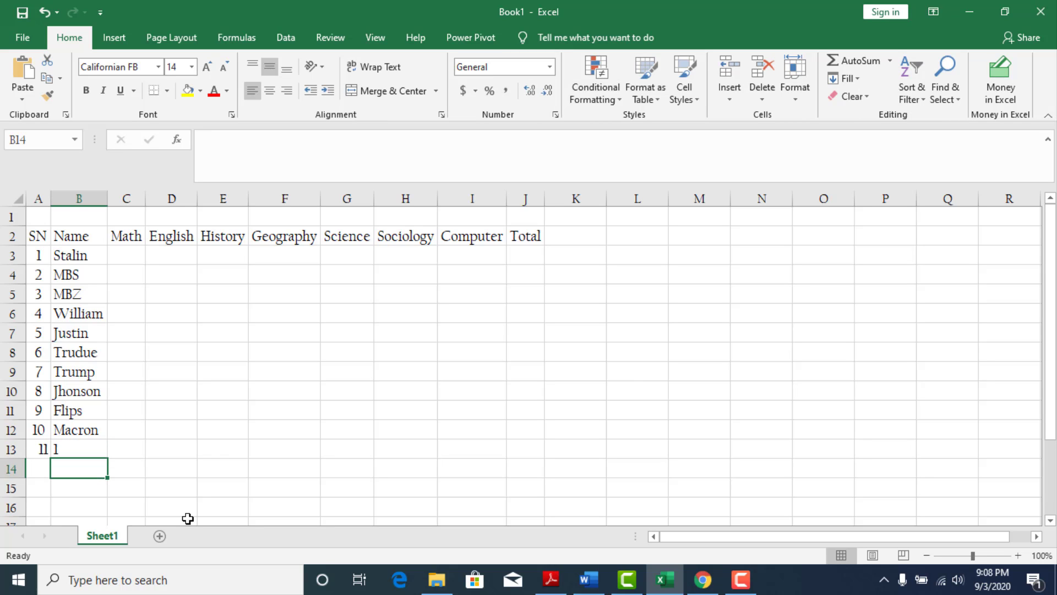
pyautogui.press('Up')
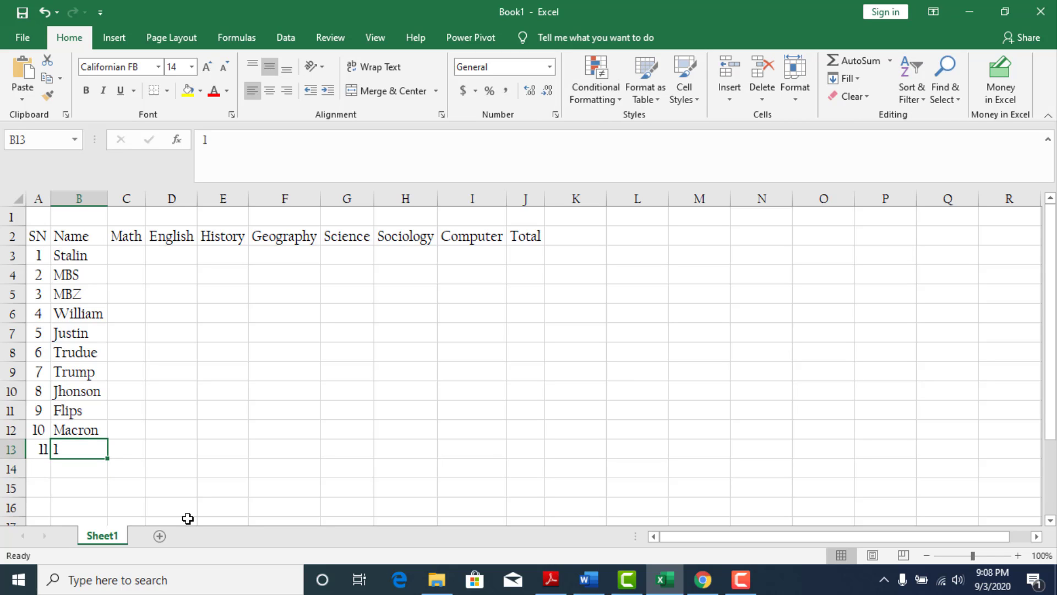
pyautogui.press('Delete')
# Add the names ABC in B13 and XYZ in B14 at the end of the Name list.
pyautogui.write('ABC')
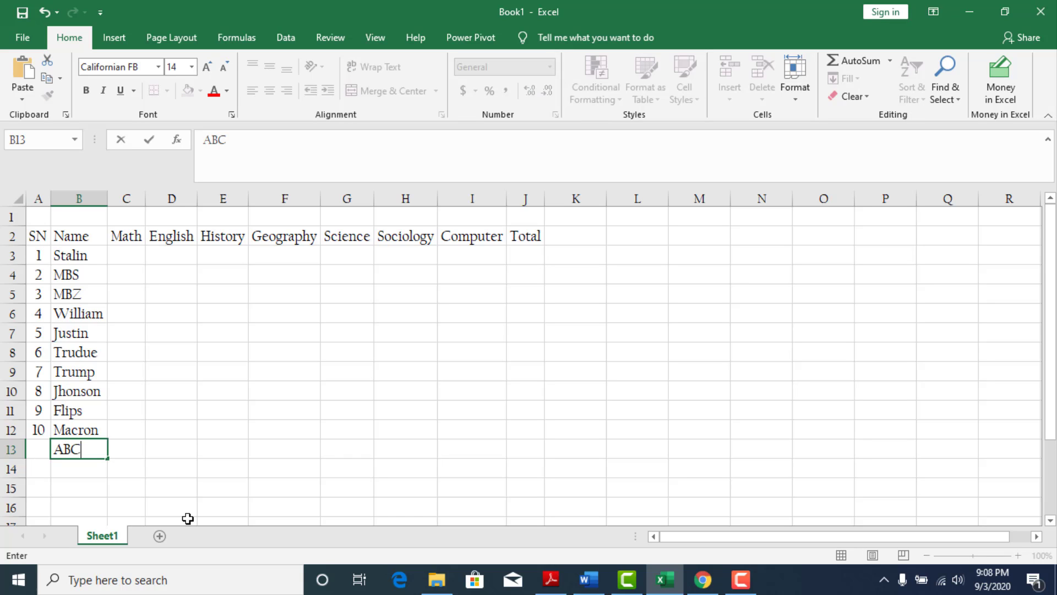
pyautogui.press('Return')
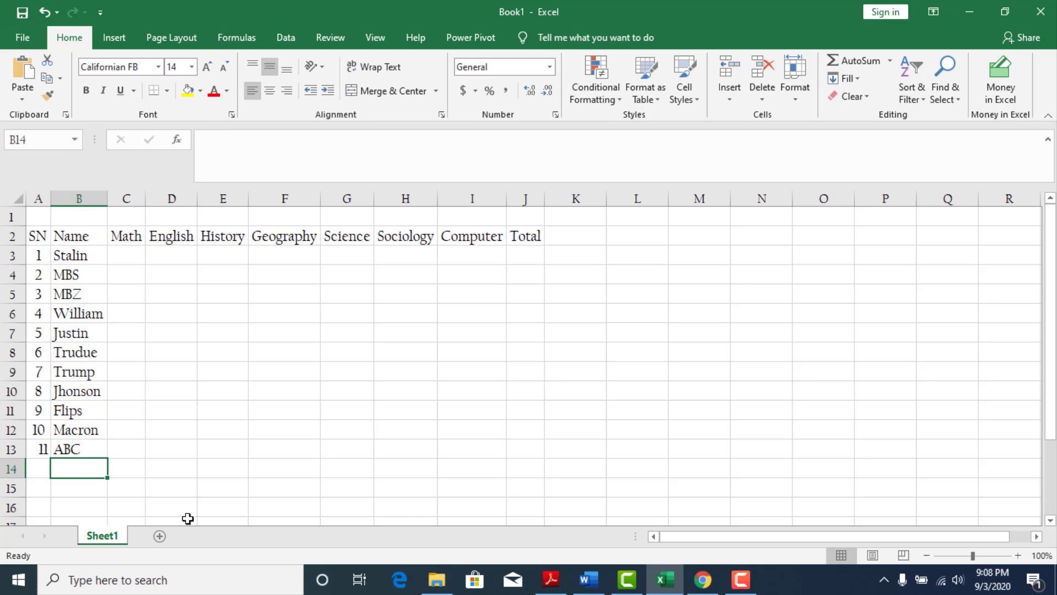
pyautogui.write('XY')
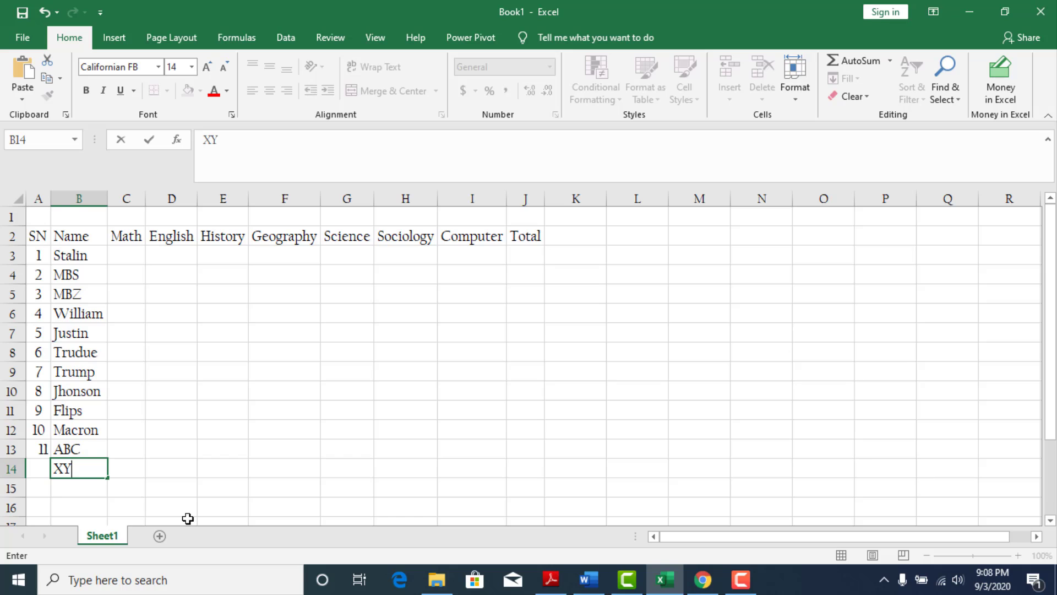
pyautogui.write('Z')
pyautogui.press('Return')
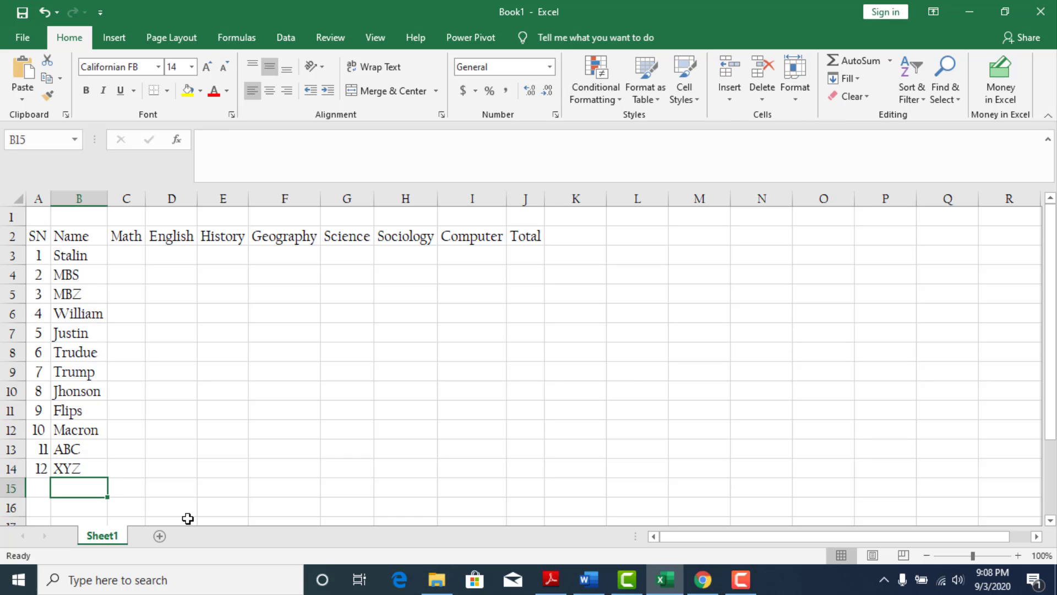
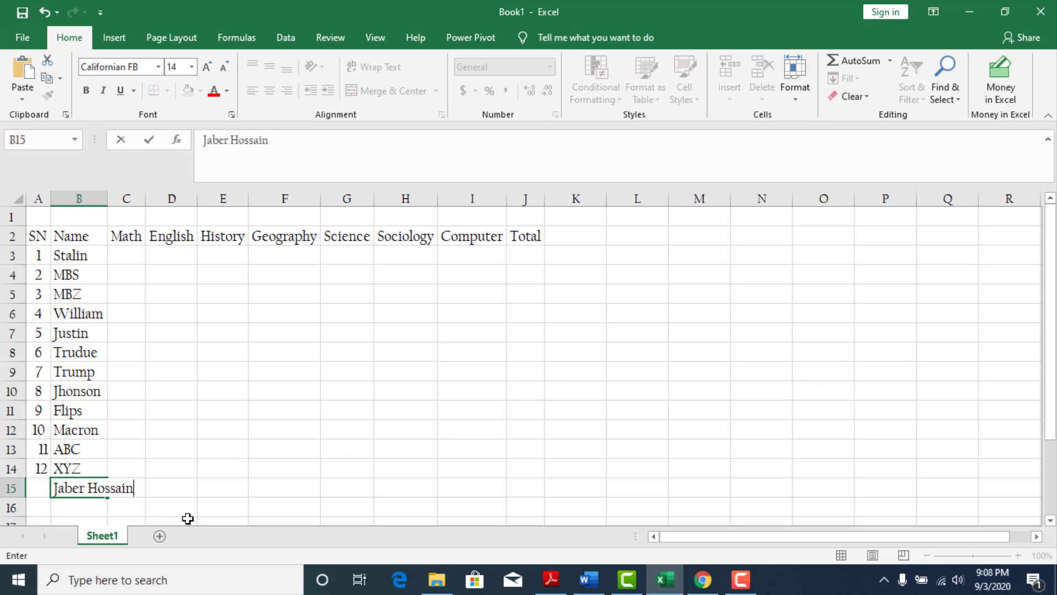
# Test the numbering by adding a full name in B15 and a first name in B16.
pyautogui.press('Return')
pyautogui.write('Joh')
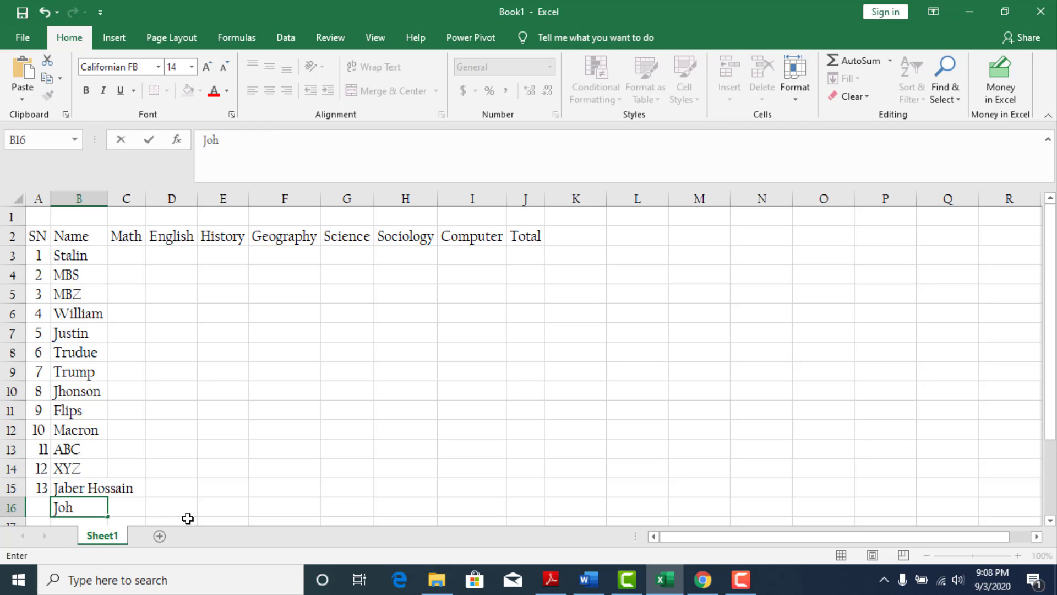
pyautogui.press('BackSpace')
pyautogui.press('BackSpace')
pyautogui.write('hon')
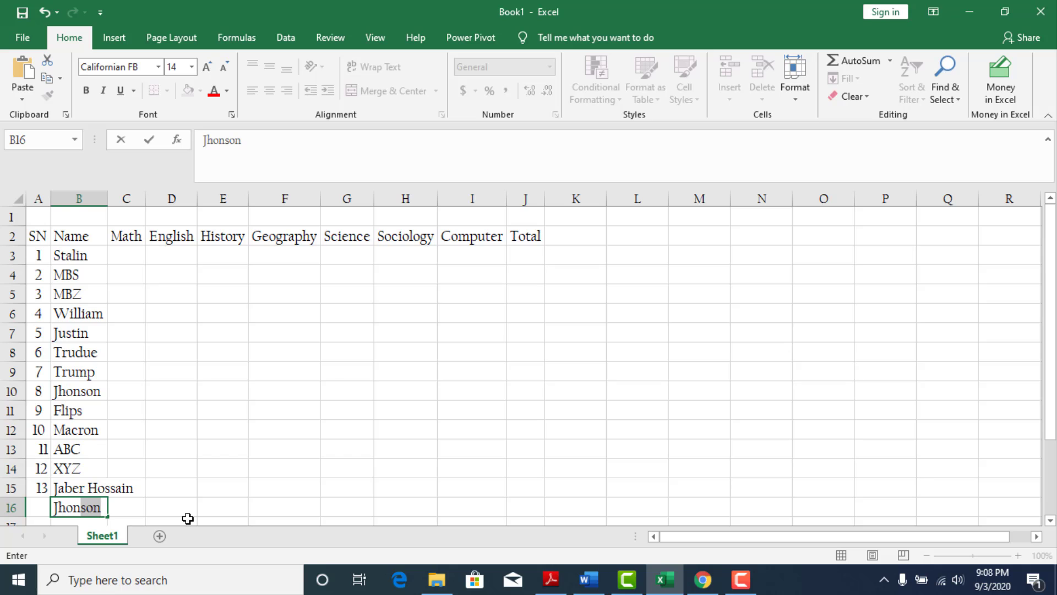
pyautogui.press('BackSpace')
pyautogui.press('Return')
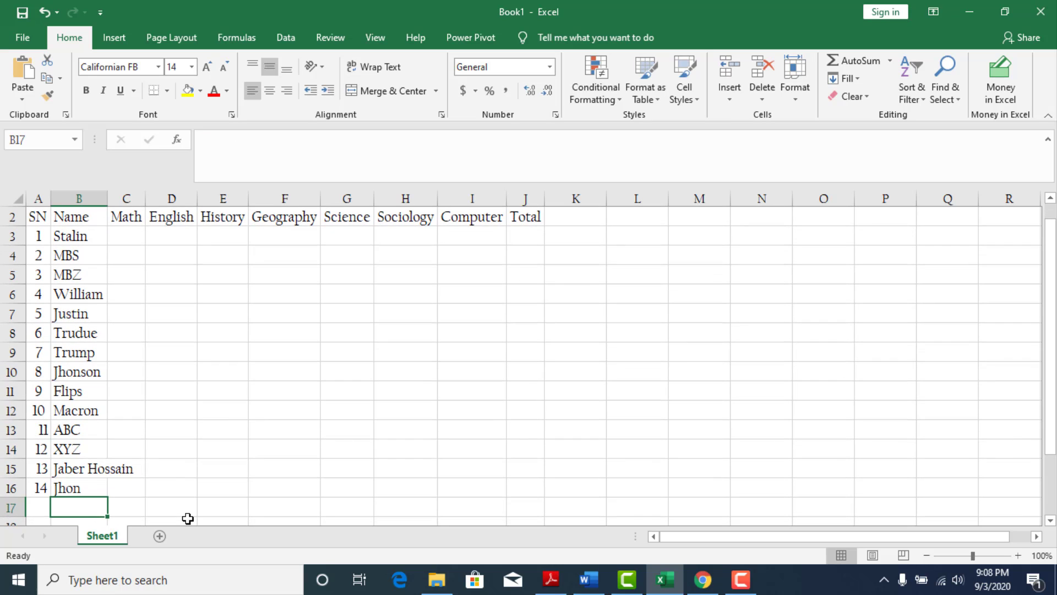
# Clear the four test names from B16 up to B13 in the Name column.
pyautogui.press('Up')
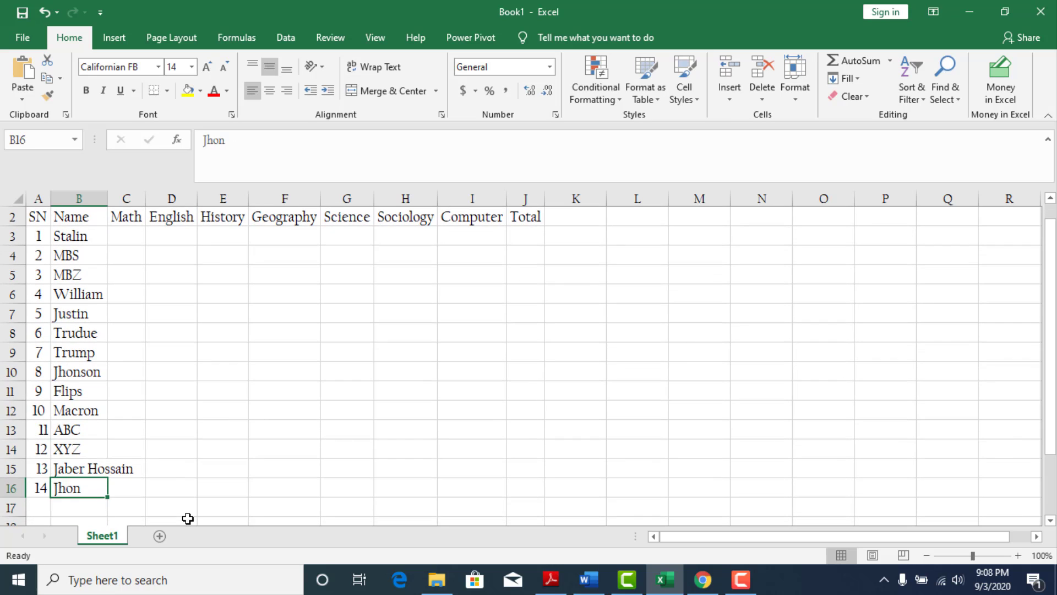
pyautogui.press('Delete')
pyautogui.press('Up')
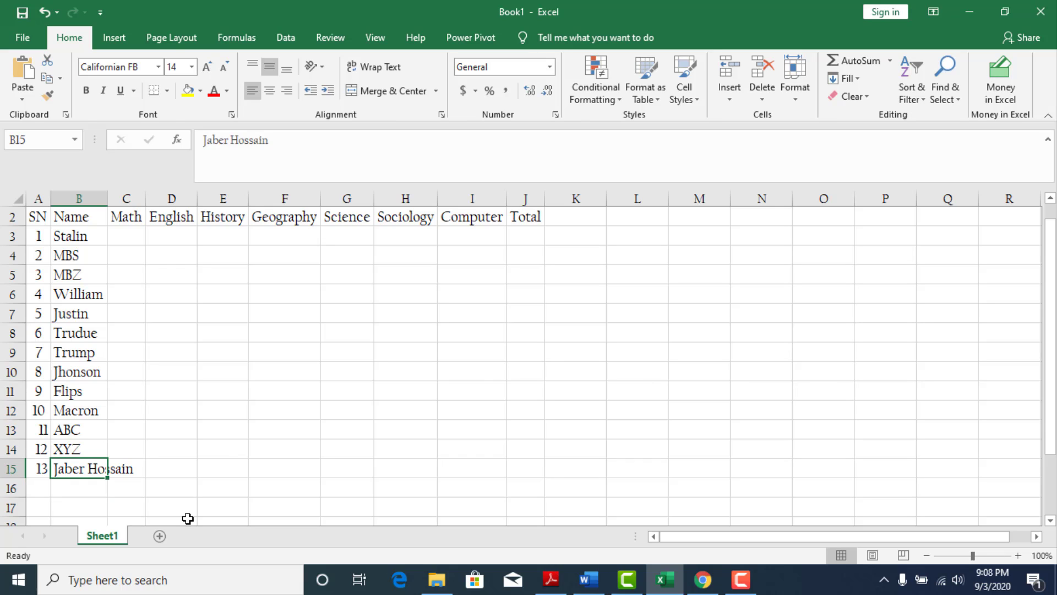
pyautogui.press('Delete')
pyautogui.press('Up')
pyautogui.press('Delete')
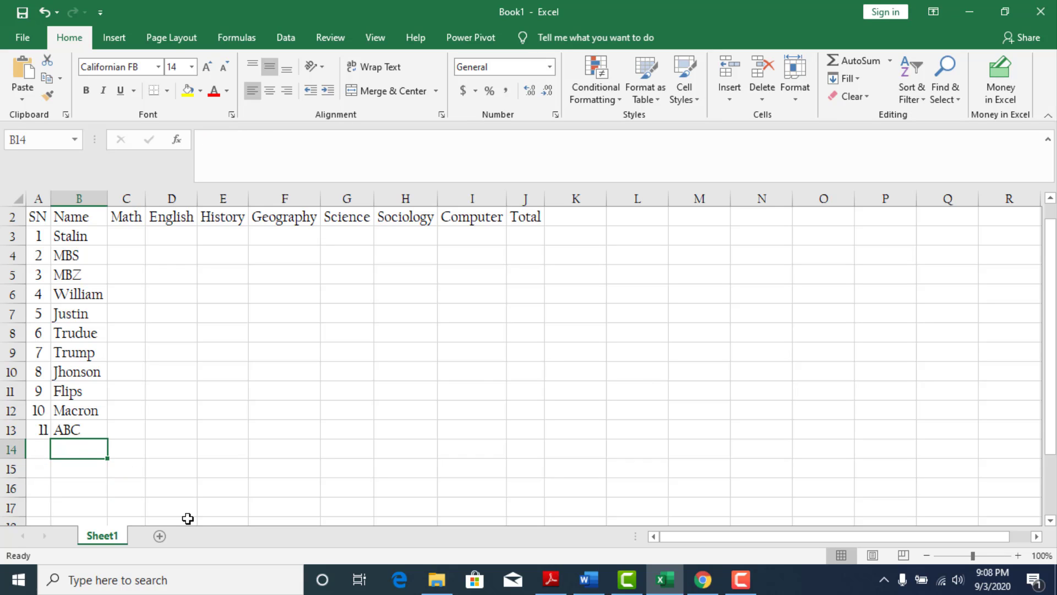
pyautogui.press('Up')
pyautogui.press('Delete')
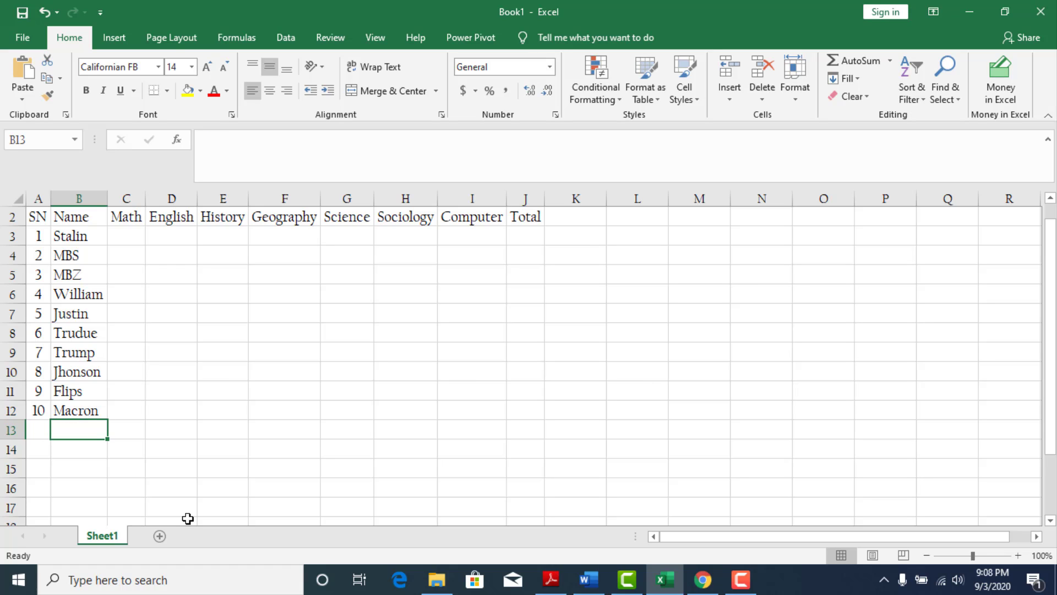
# Insert a rectangle about 4.51" wide and 2.66" high over columns G to L, with the solid blue shape style.
pyautogui.click(256, 273)
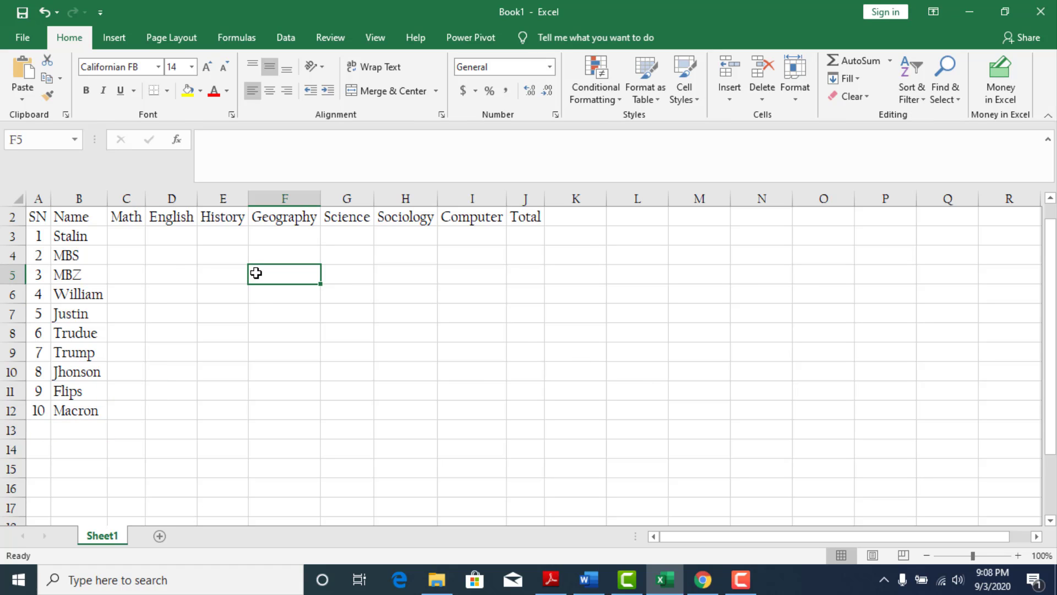
pyautogui.click(106, 38)
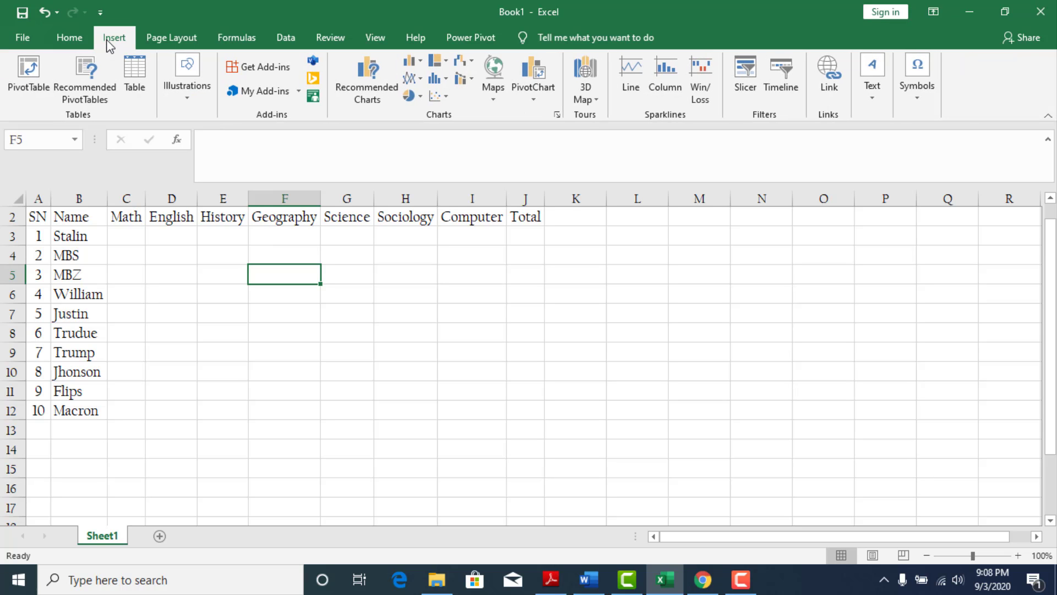
pyautogui.click(187, 101)
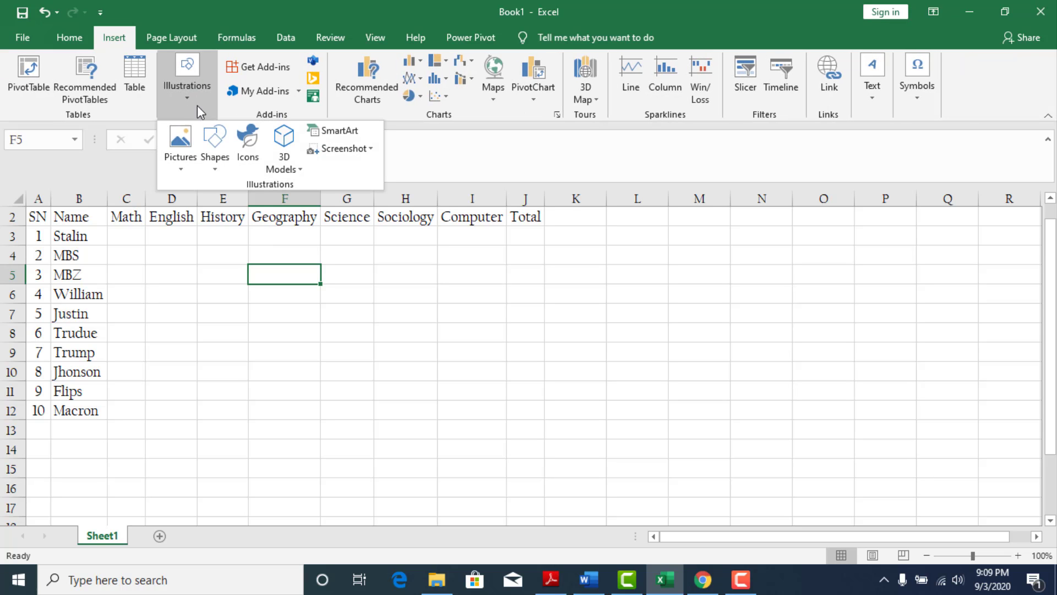
pyautogui.click(215, 166)
pyautogui.click(244, 200)
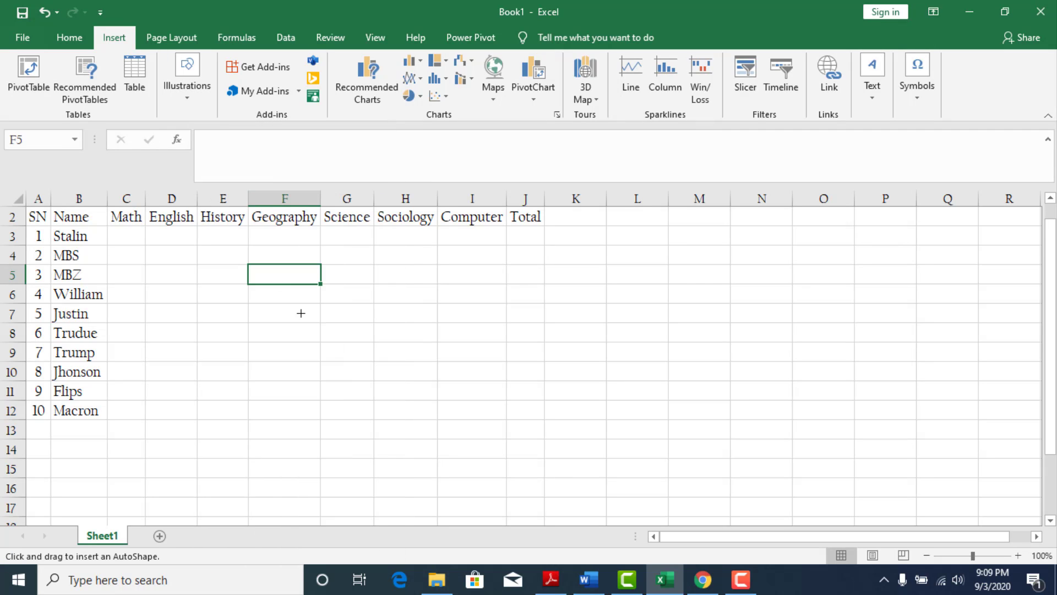
pyautogui.moveTo(325, 257)
pyautogui.mouseDown()
pyautogui.moveTo(628, 424)
pyautogui.moveTo(661, 455)
pyautogui.mouseUp()
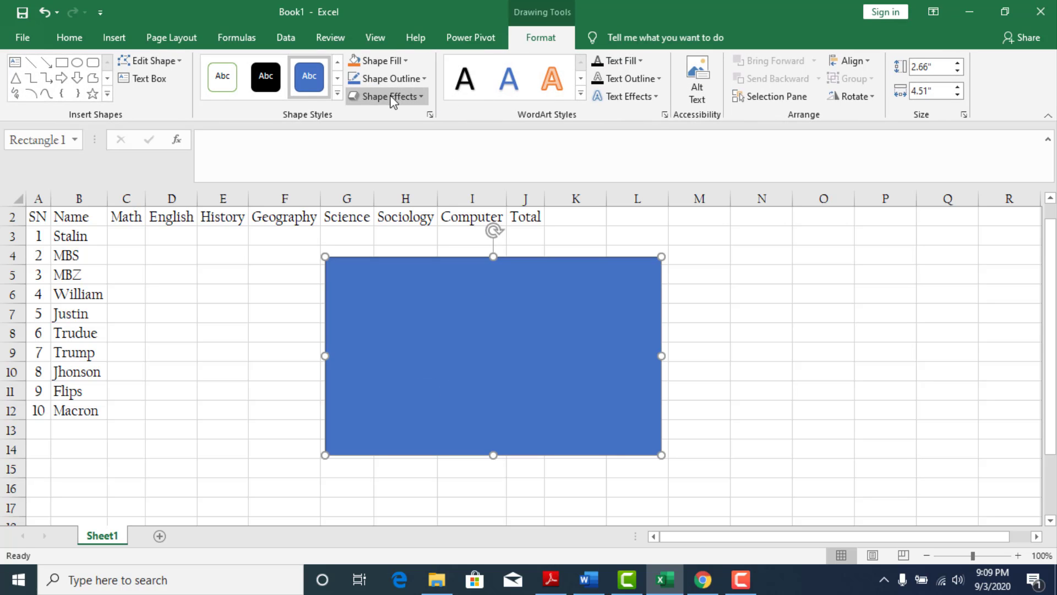
pyautogui.click(266, 80)
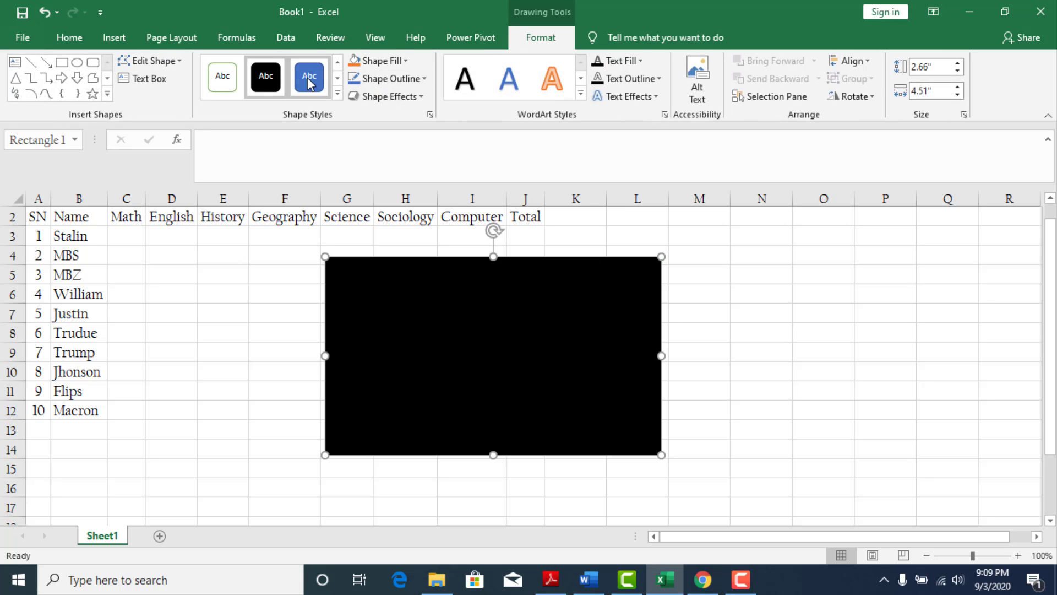
pyautogui.click(308, 78)
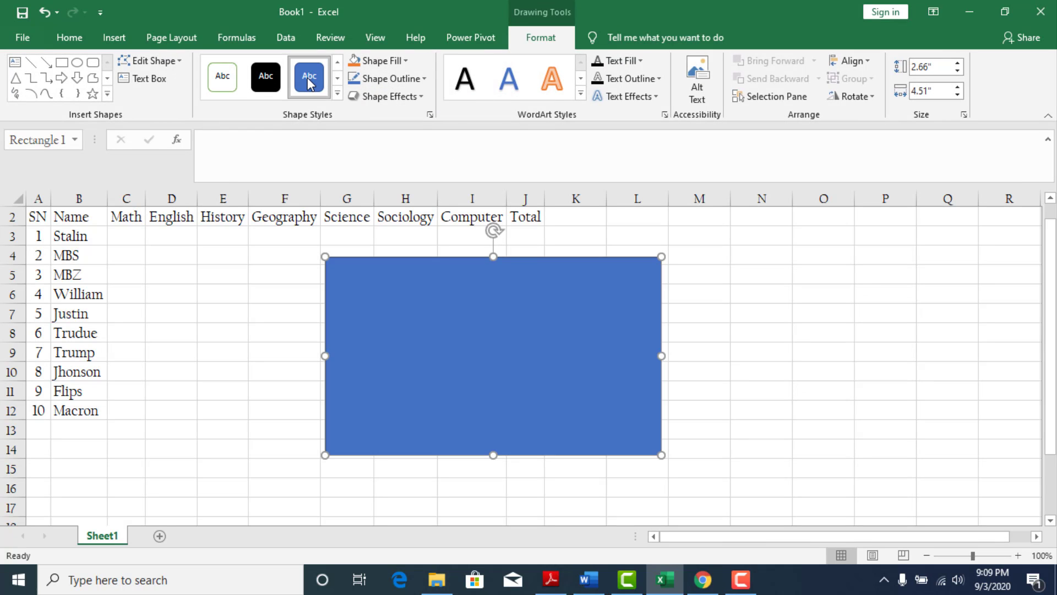
# Format the rectangle's text as Californian FB, size 20, centred horizontally and vertically.
pyautogui.click(69, 40)
pyautogui.click(158, 67)
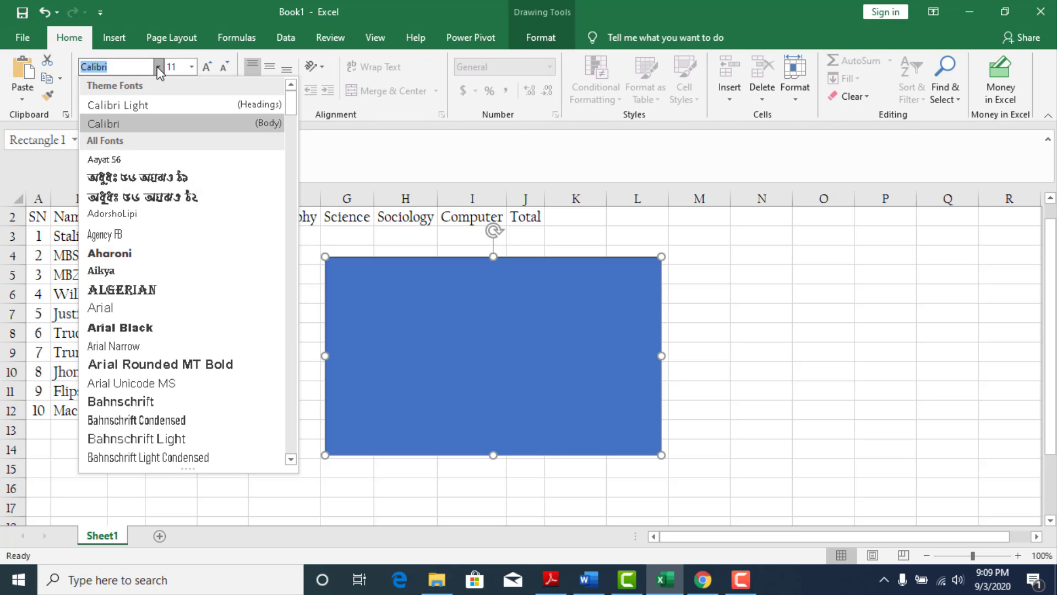
pyautogui.write('Californian FB')
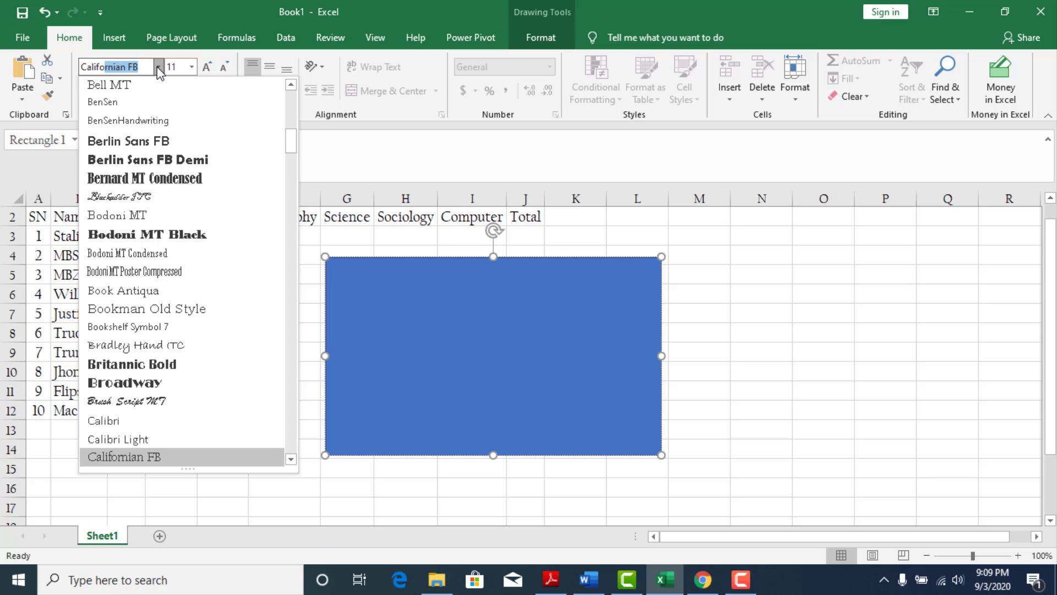
pyautogui.press('Return')
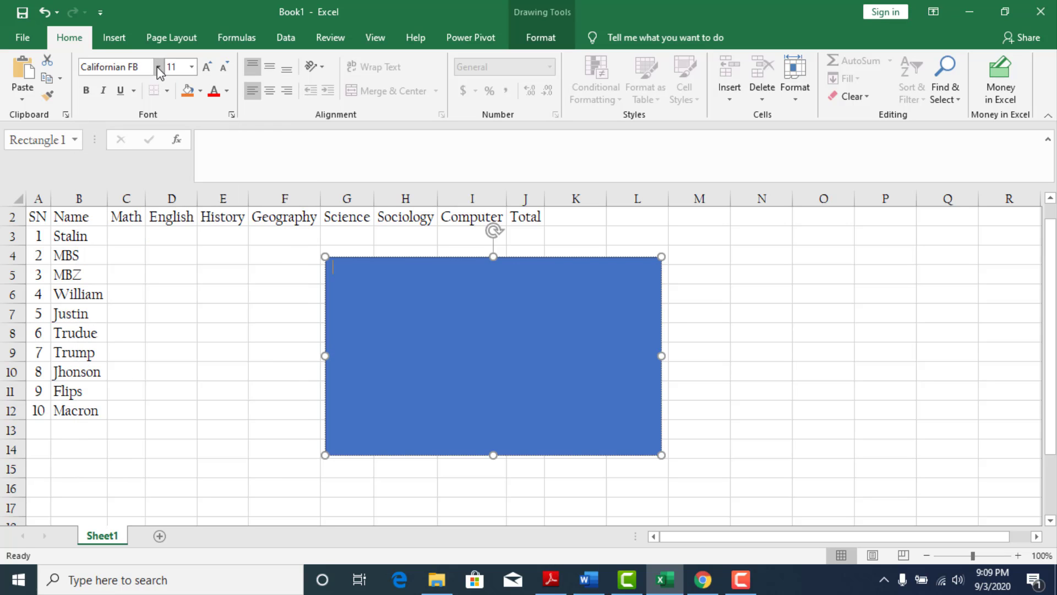
pyautogui.click(191, 69)
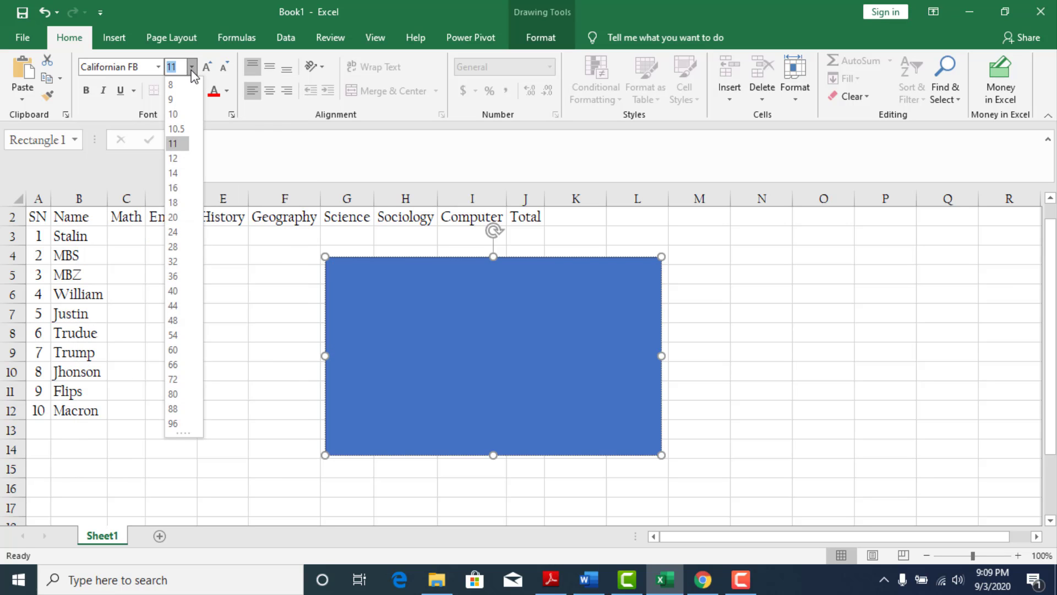
pyautogui.click(173, 217)
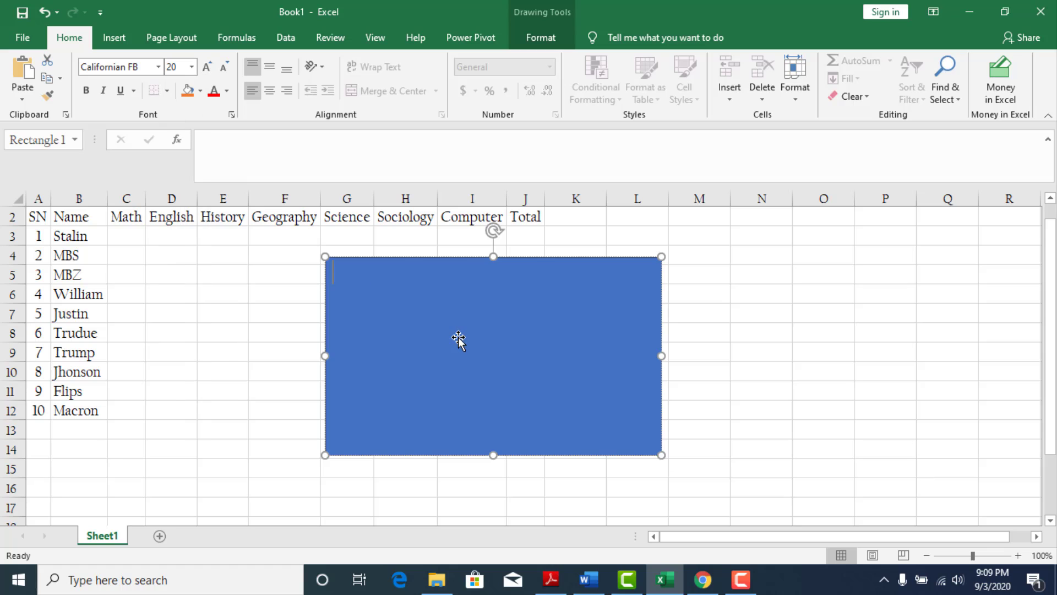
pyautogui.click(270, 68)
pyautogui.click(270, 90)
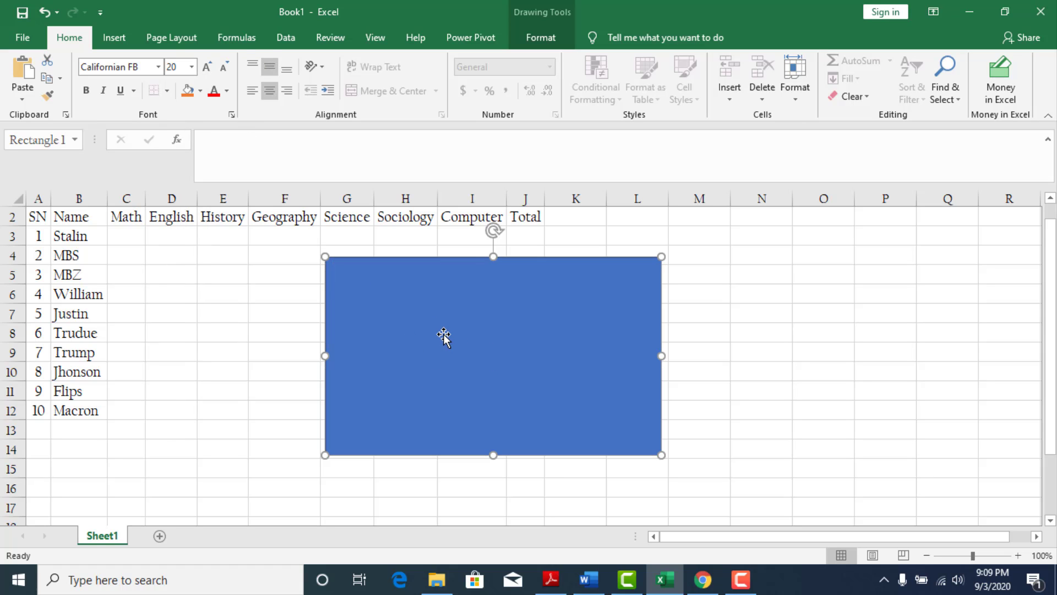
# Begin the text inside the rectangle with the formula part =IF(ISBLANK(B4),.
pyautogui.rightClick(488, 362)
pyautogui.click(526, 140)
pyautogui.write('=IF(')
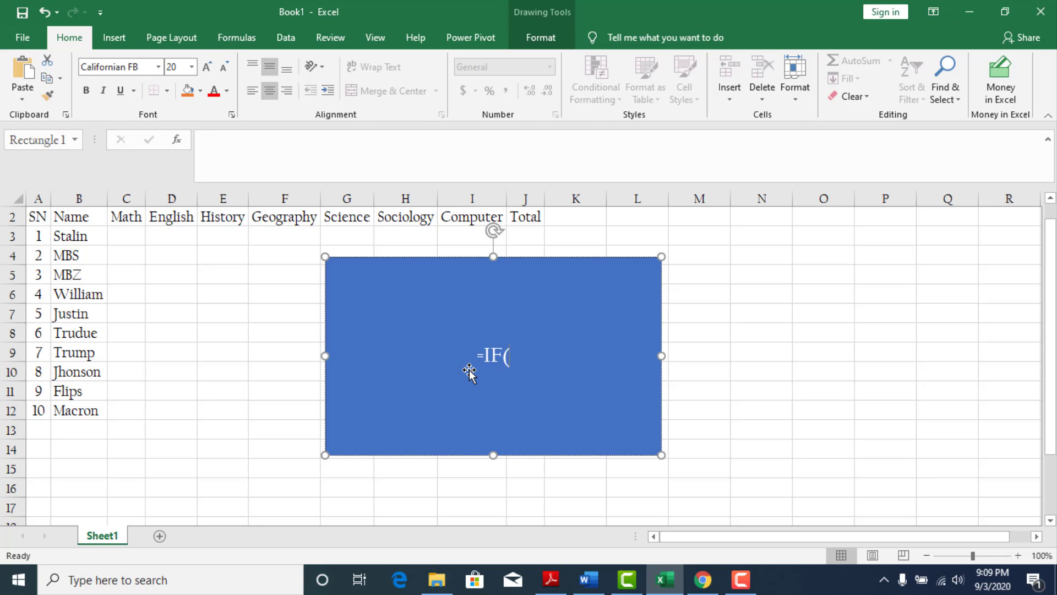
pyautogui.write('ISBLANK')
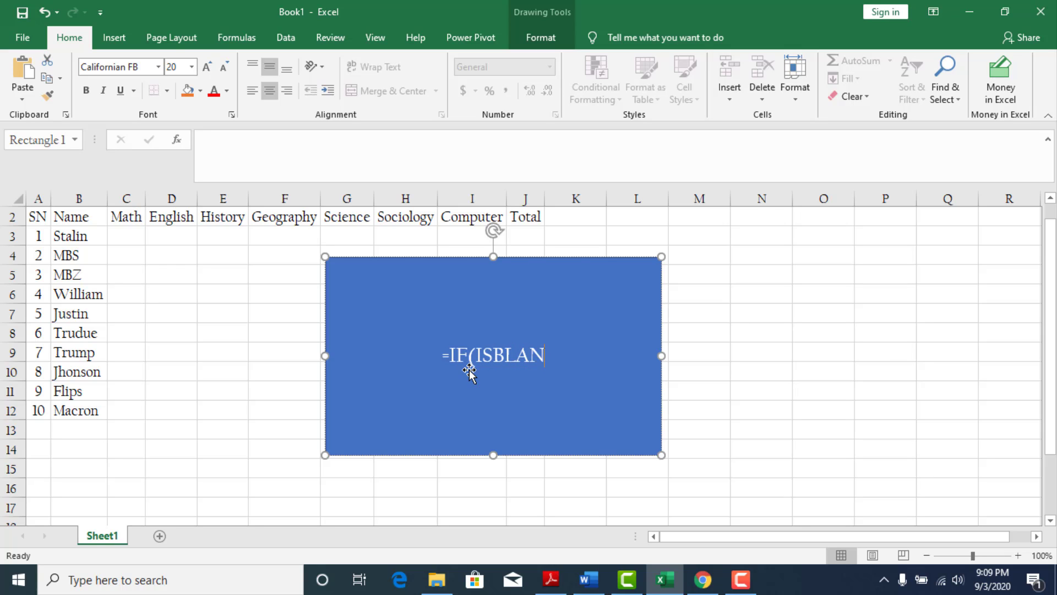
pyautogui.write('(')
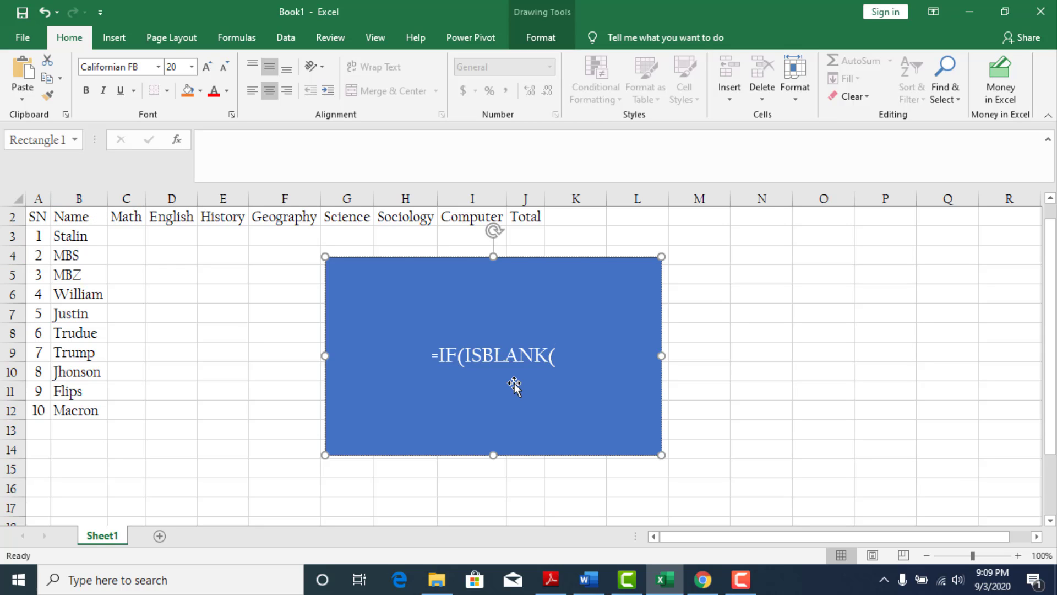
pyautogui.write('B')
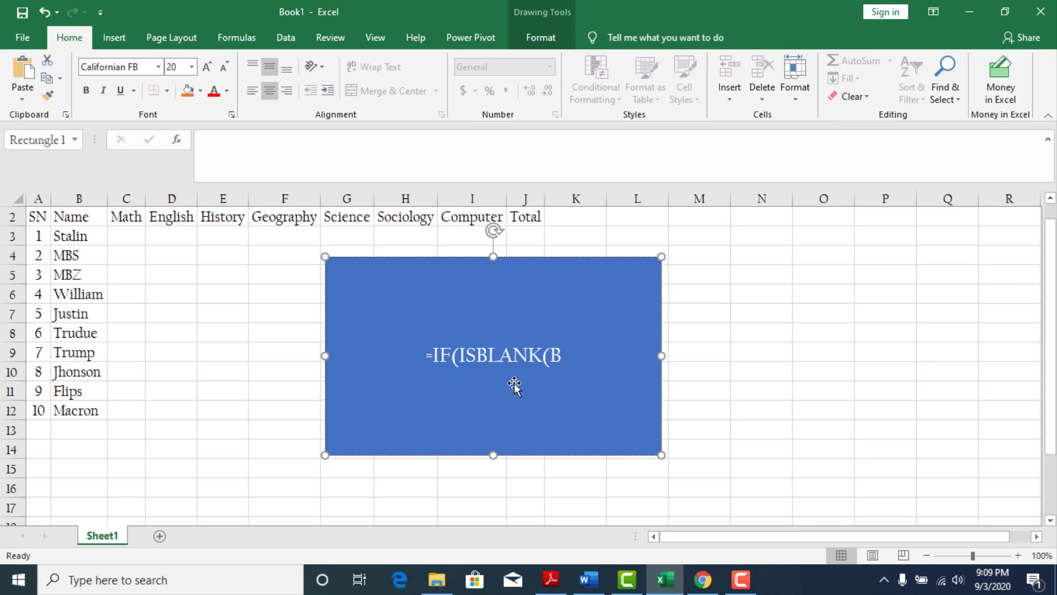
pyautogui.write('4)')
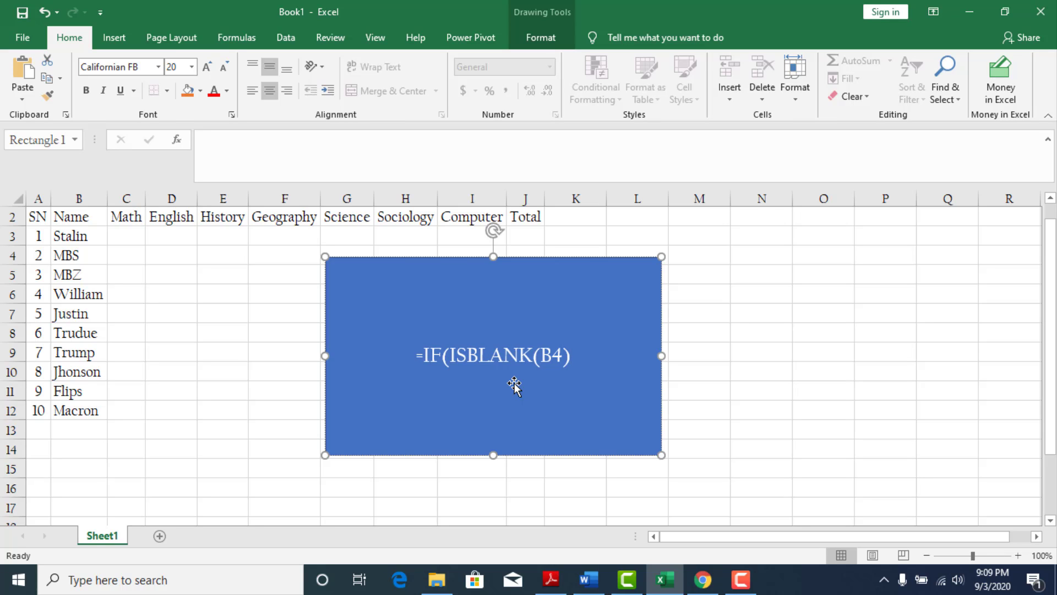
pyautogui.write(',')
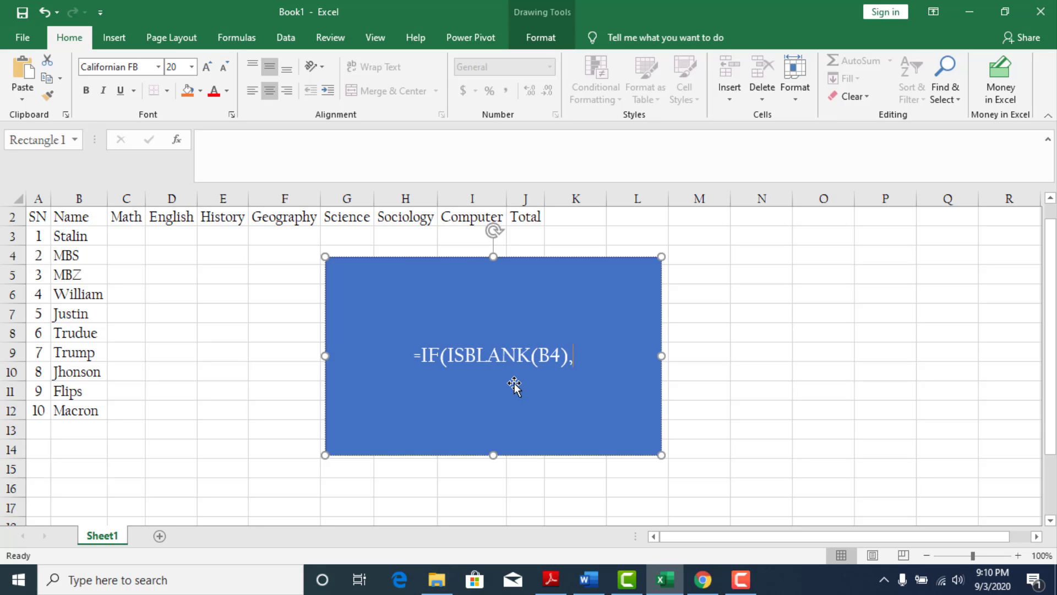
pyautogui.write('"')
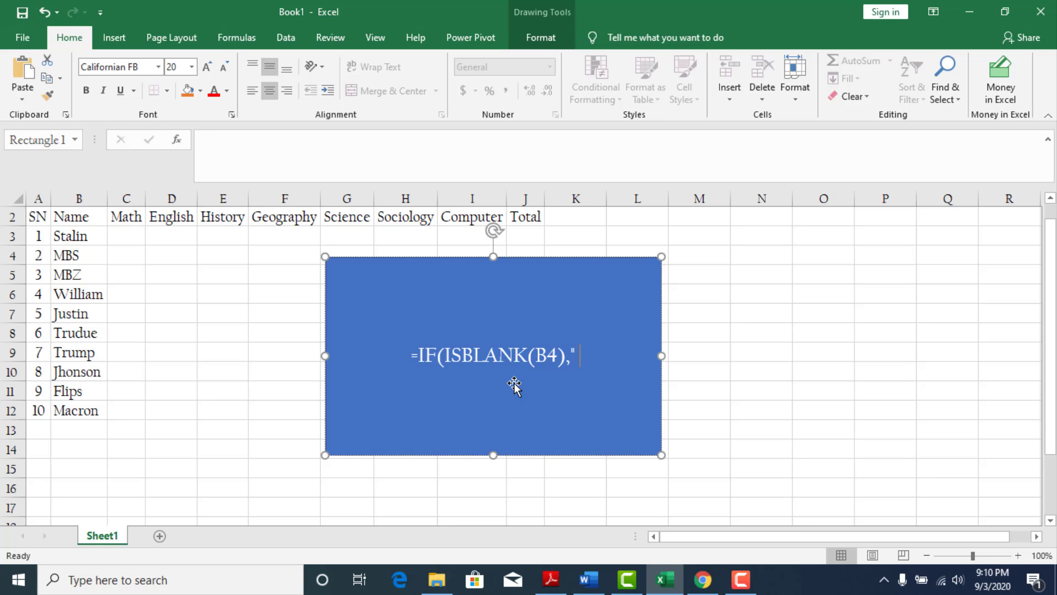
pyautogui.write(' ",')
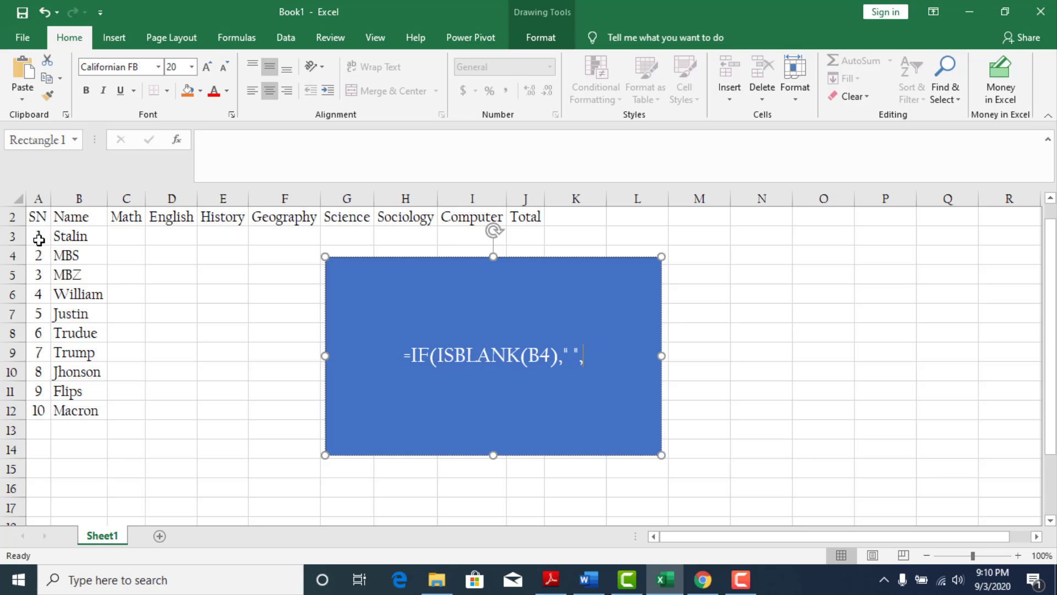
# Complete the formula text in the rectangle with " " for a blank name and A1+1 otherwise, closing the bracket.
pyautogui.write('A')
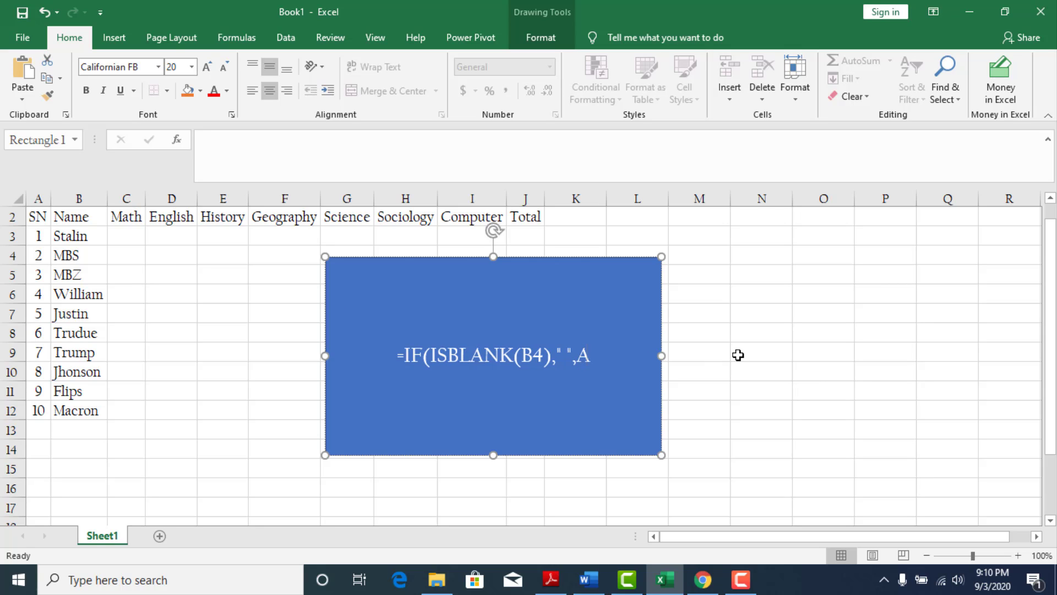
pyautogui.write('1')
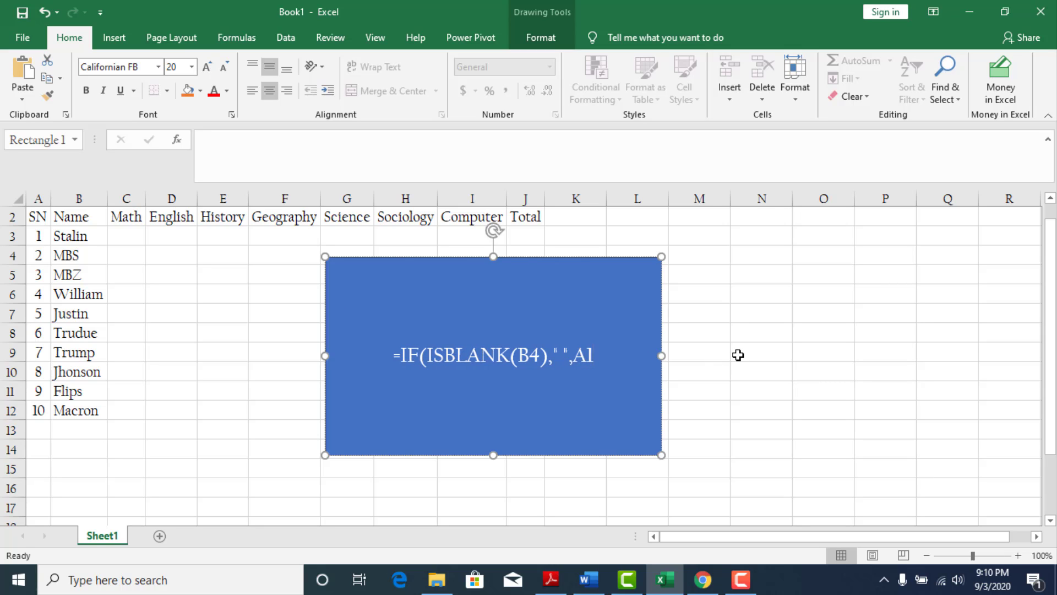
pyautogui.write('+')
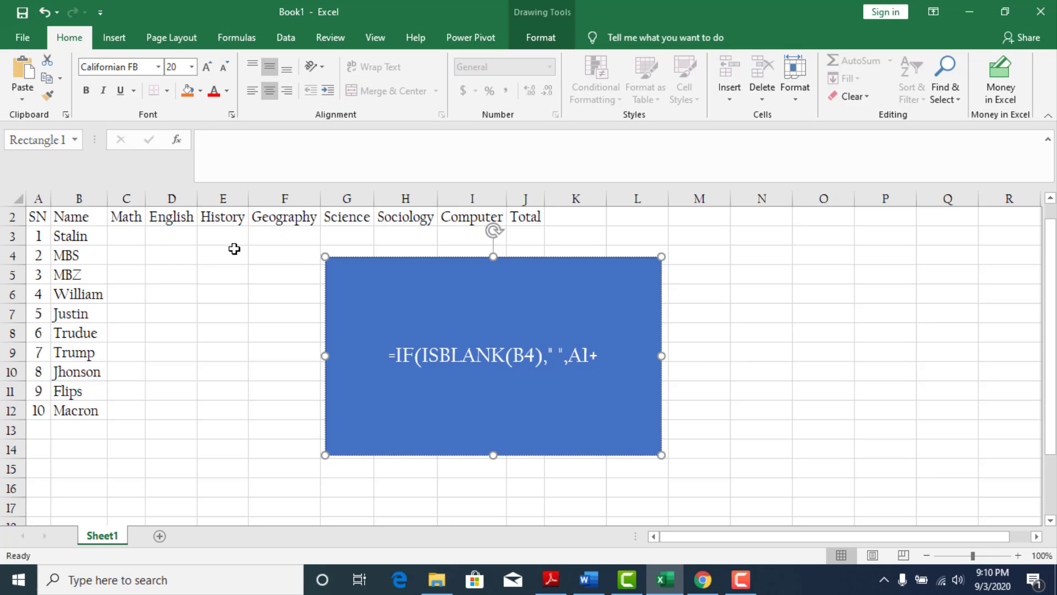
pyautogui.write('1')
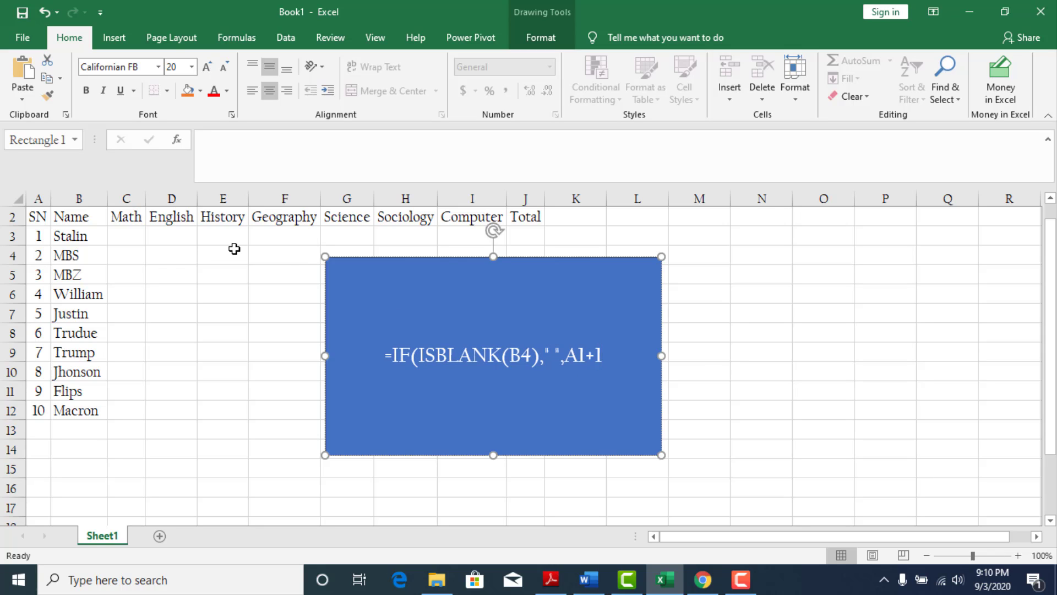
pyautogui.write(')')
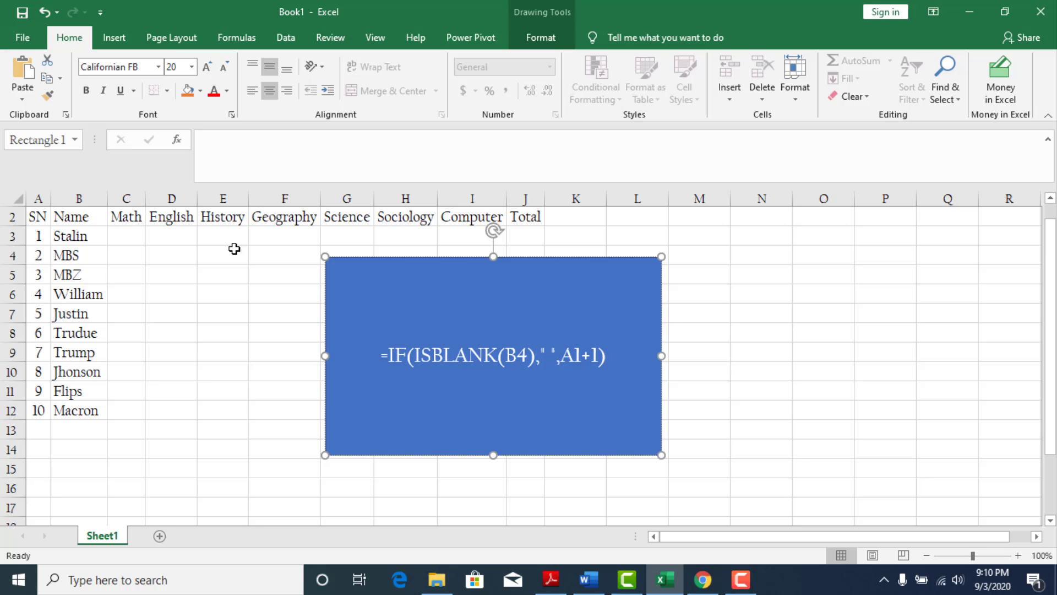
# Add the lines "Then press" and "Enter" below the formula in the rectangle and finish editing its text.
pyautogui.press('Return')
pyautogui.write('E')
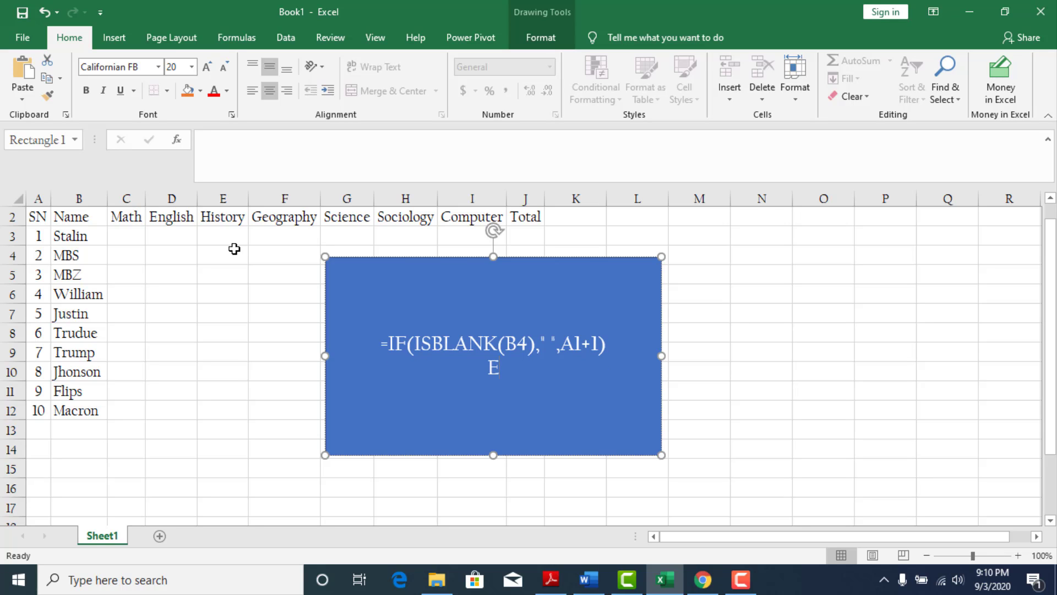
pyautogui.write('nterPre')
pyautogui.press('BackSpace')
pyautogui.press('BackSpace')
pyautogui.press('BackSpace')
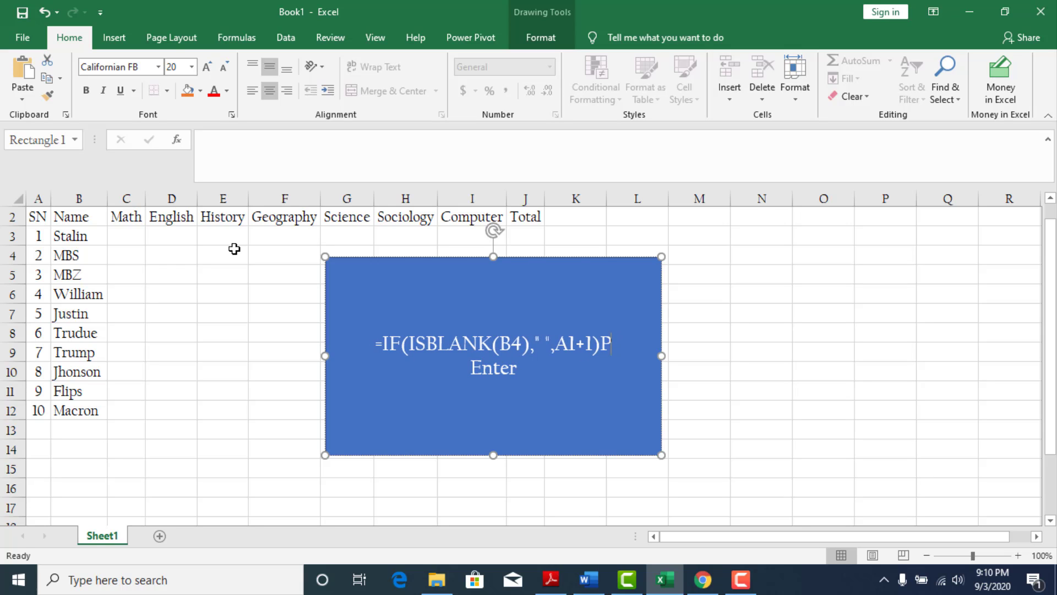
pyautogui.press('Return')
pyautogui.write('The')
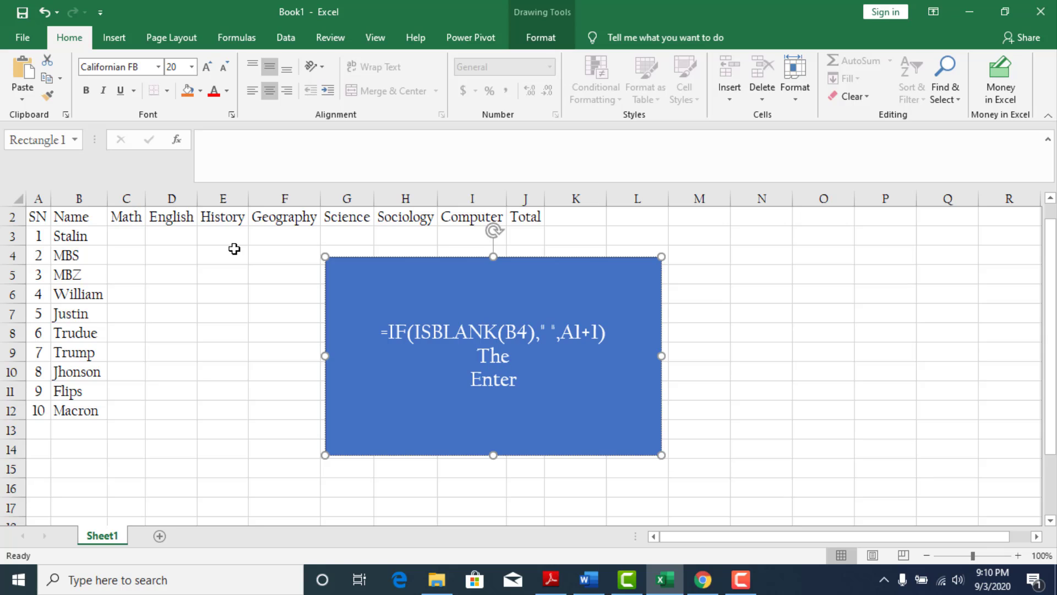
pyautogui.write('n press')
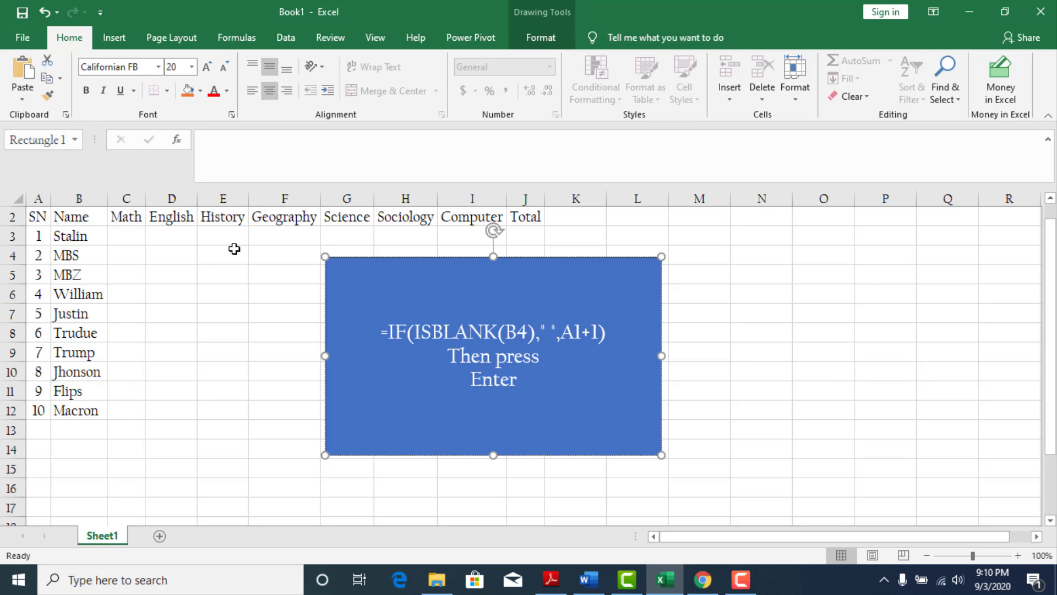
pyautogui.click(544, 384)
pyautogui.click(227, 309)
# Enter 1 in cell D3 as the first serial number in the English column.
pyautogui.moveTo(160, 234); pyautogui.dragTo(160, 408)
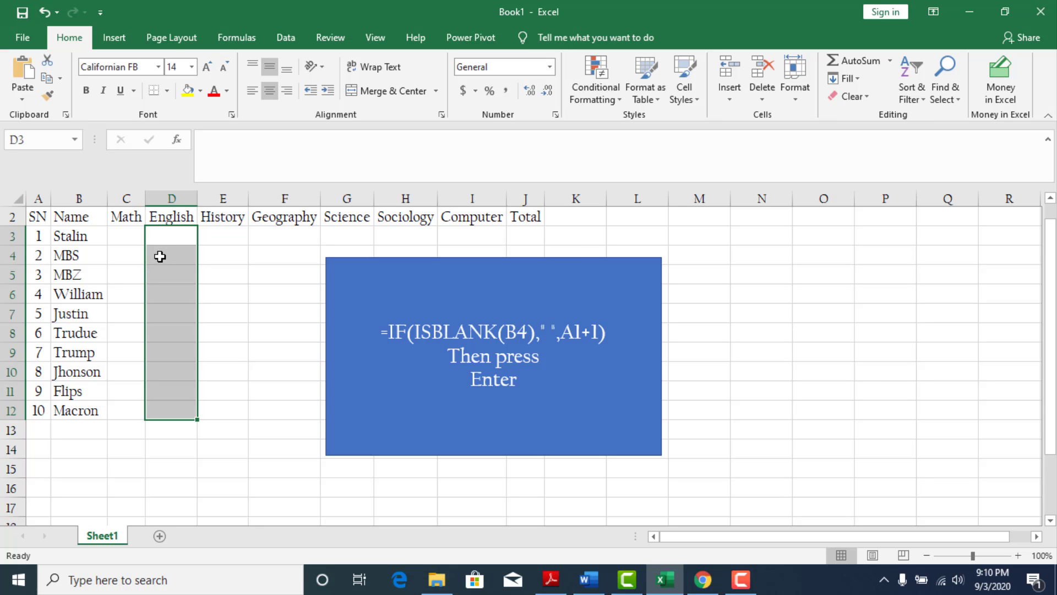
pyautogui.click(165, 236)
pyautogui.write('1')
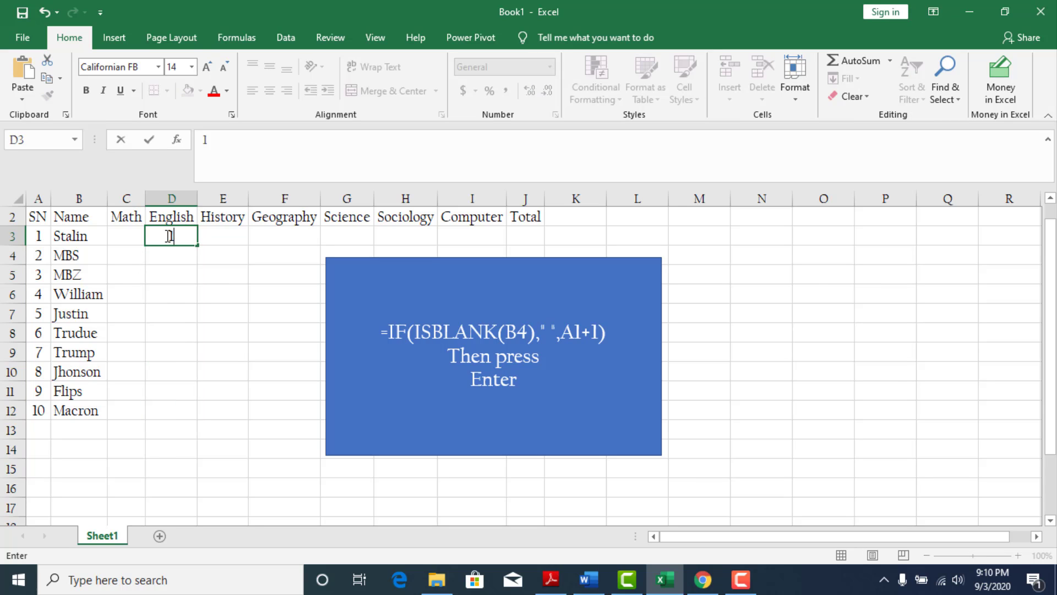
pyautogui.press('Return')
# Begin a formula for cells D4 to D15 with =IF(ISBLANK(B4), as the test for an empty name.
pyautogui.hotkey('shift', 'Down')
pyautogui.hotkey('shift', 'Down')
pyautogui.hotkey('shift', 'Down')
pyautogui.hotkey('shift', 'Down')
pyautogui.hotkey('shift', 'Down')
pyautogui.hotkey('shift', 'Down')
pyautogui.hotkey('shift', 'Down')
pyautogui.hotkey('shift', 'Down')
pyautogui.hotkey('shift', 'Down')
pyautogui.hotkey('shift', 'Down')
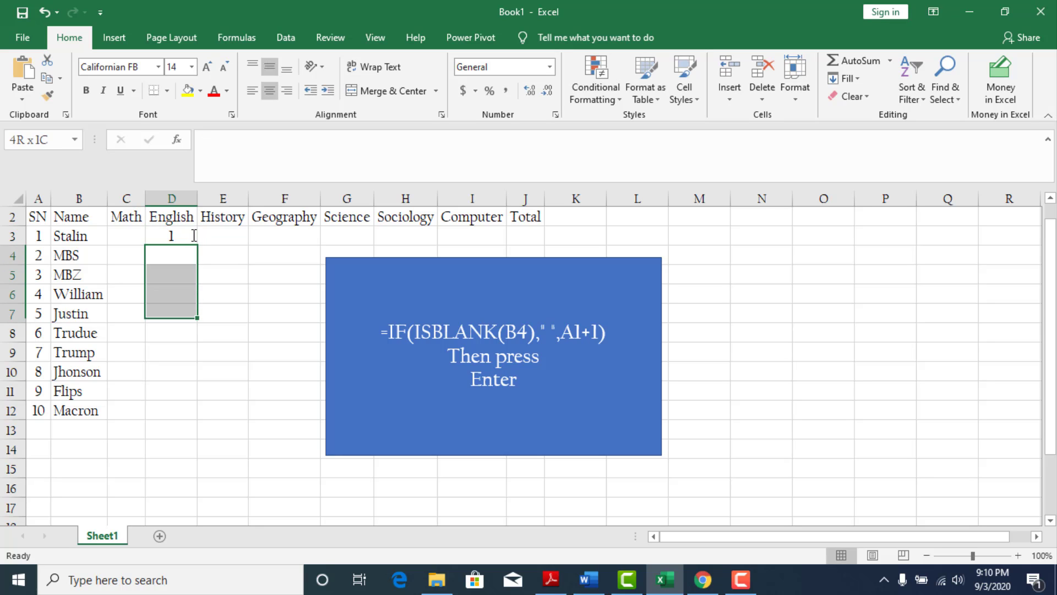
pyautogui.hotkey('shift', 'Down')
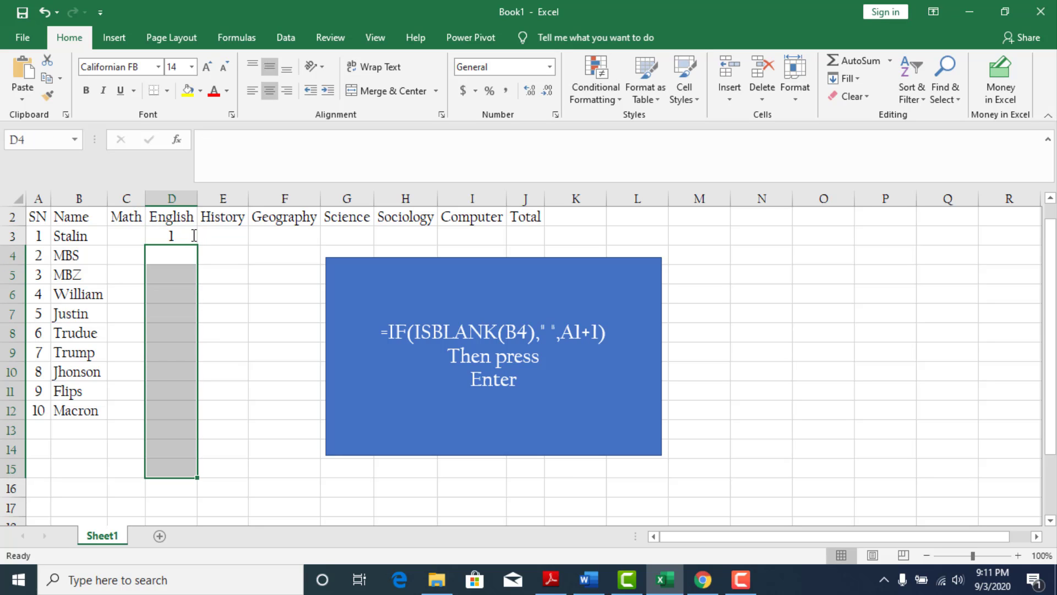
pyautogui.write('=')
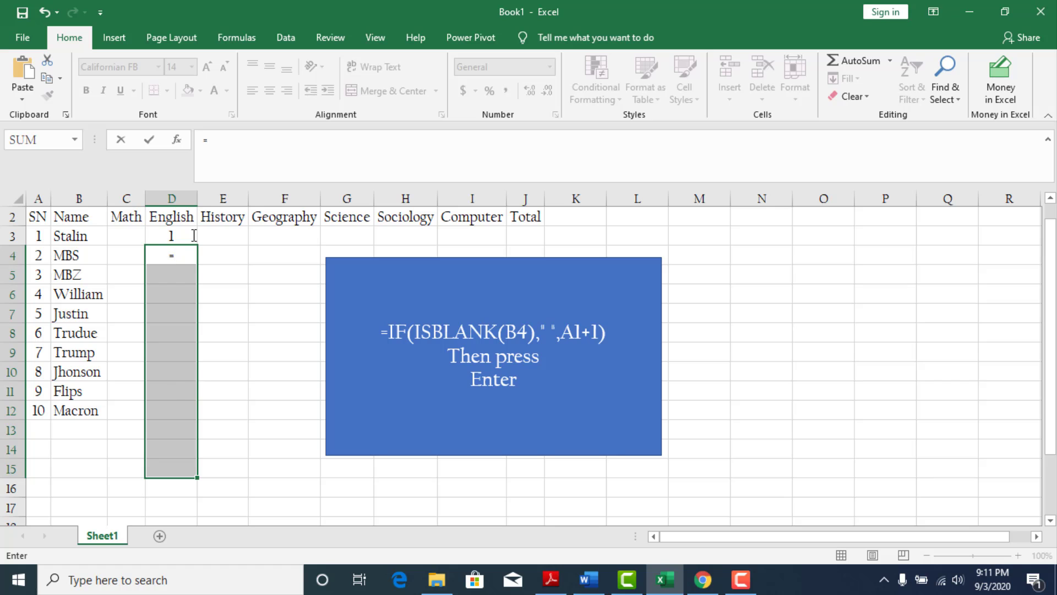
pyautogui.write('IF(IS')
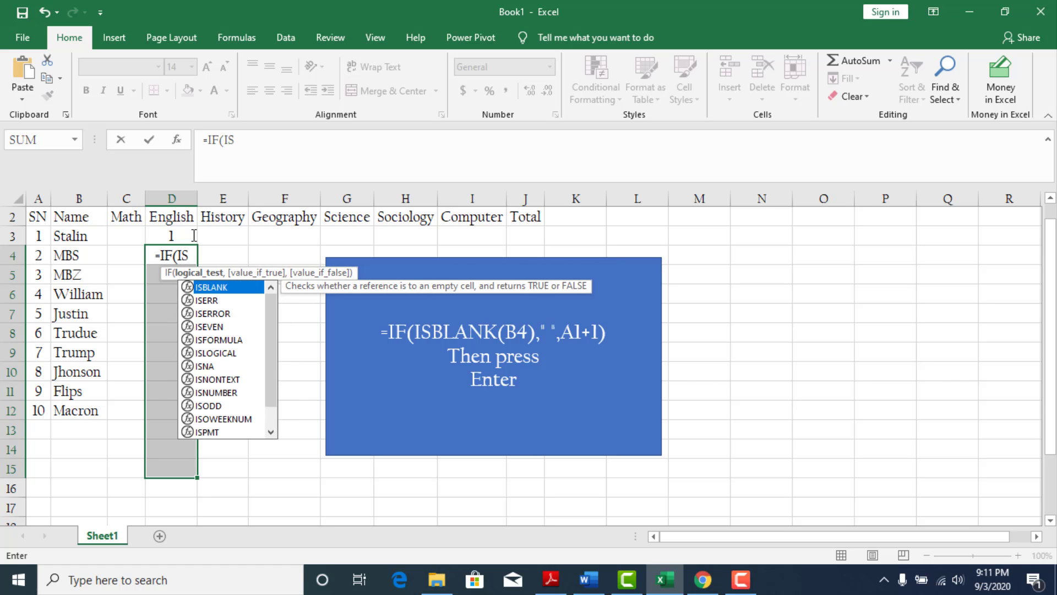
pyautogui.write('BLA')
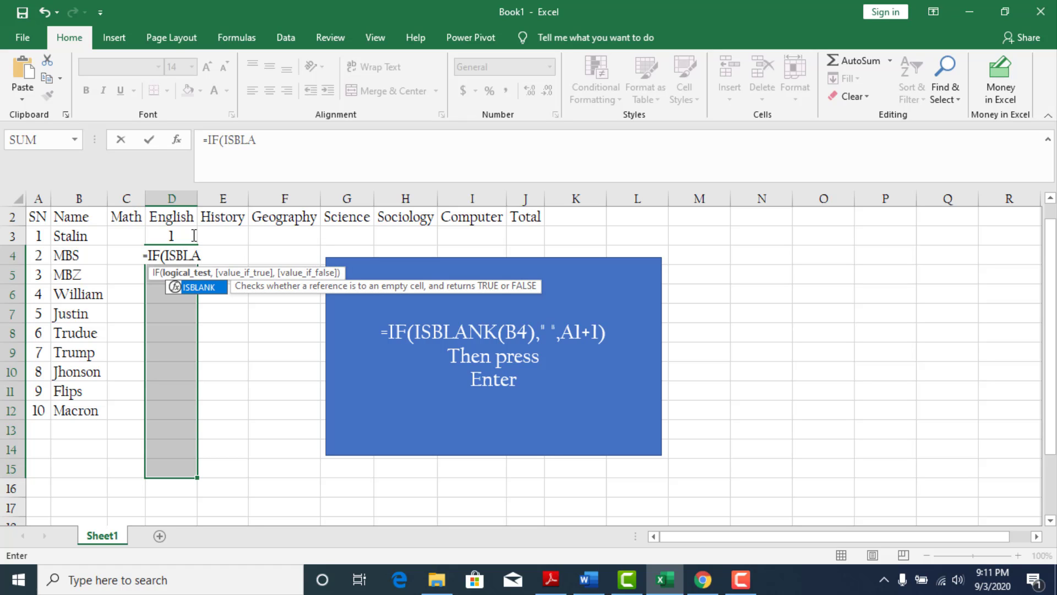
pyautogui.doubleClick(200, 287)
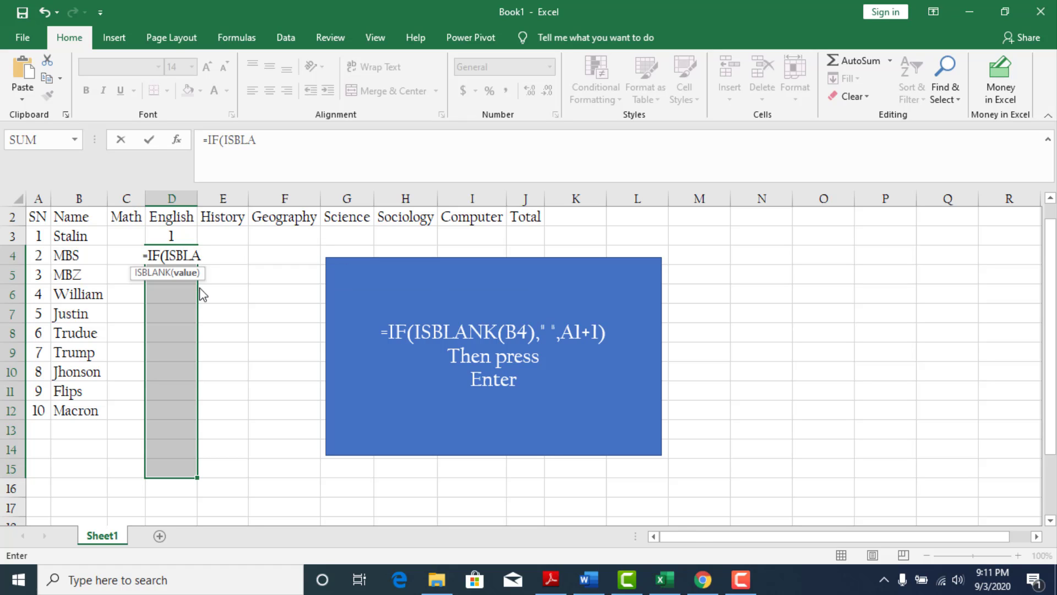
pyautogui.click(85, 253)
pyautogui.write('),')
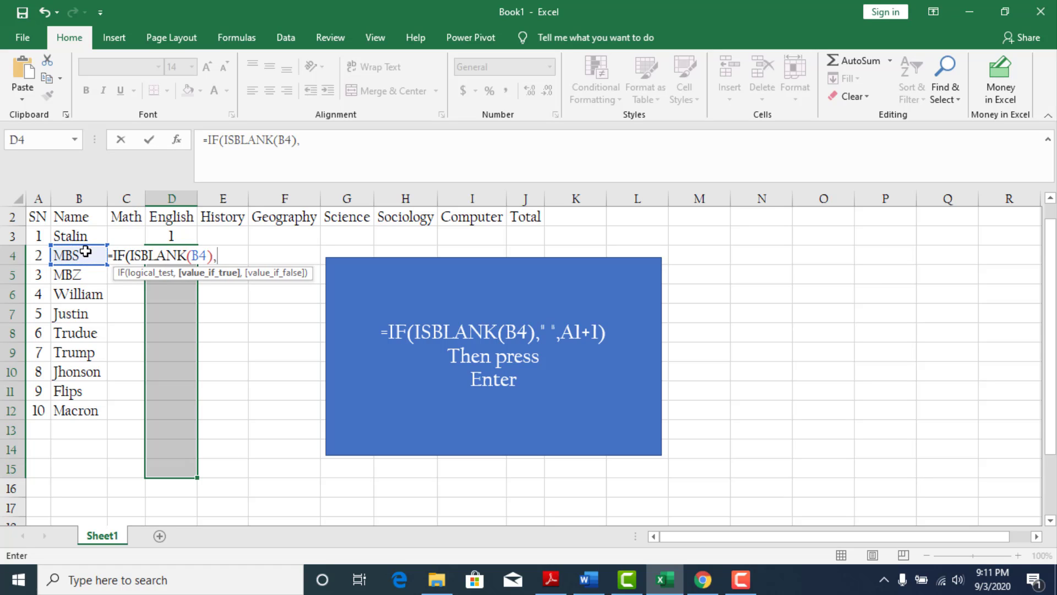
pyautogui.write('" ",')
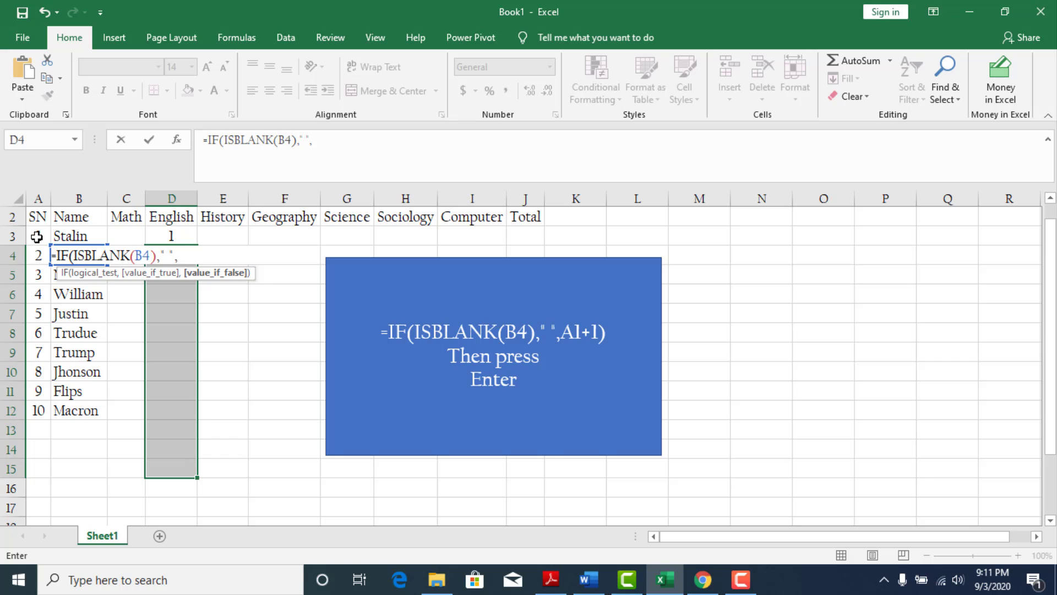
# Complete the formula with " " for a blank name and D3+1 otherwise, and fill it into all of D4:D15 at once.
pyautogui.click(171, 236)
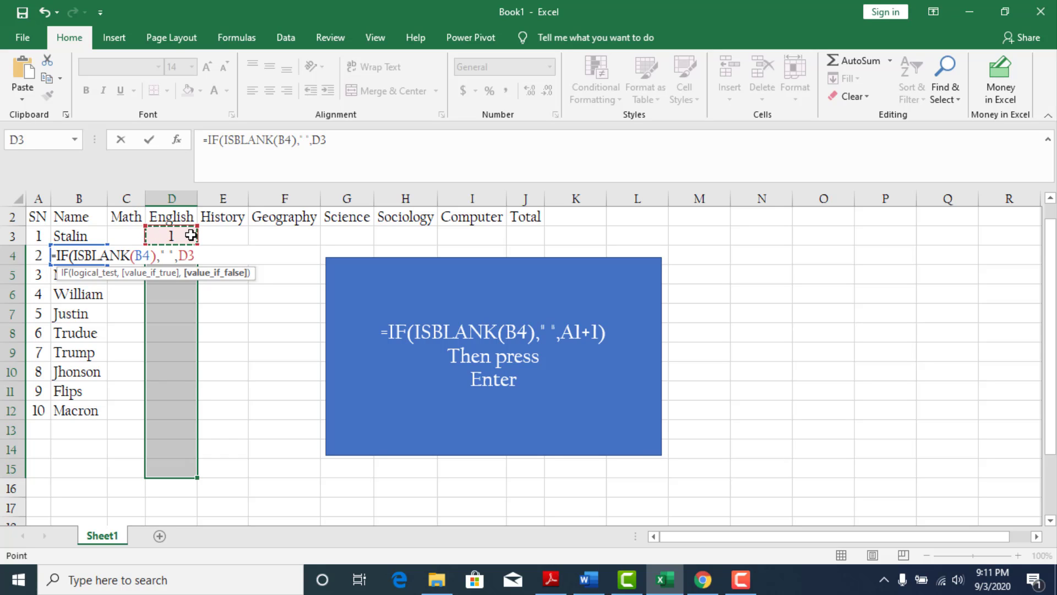
pyautogui.write('+1)')
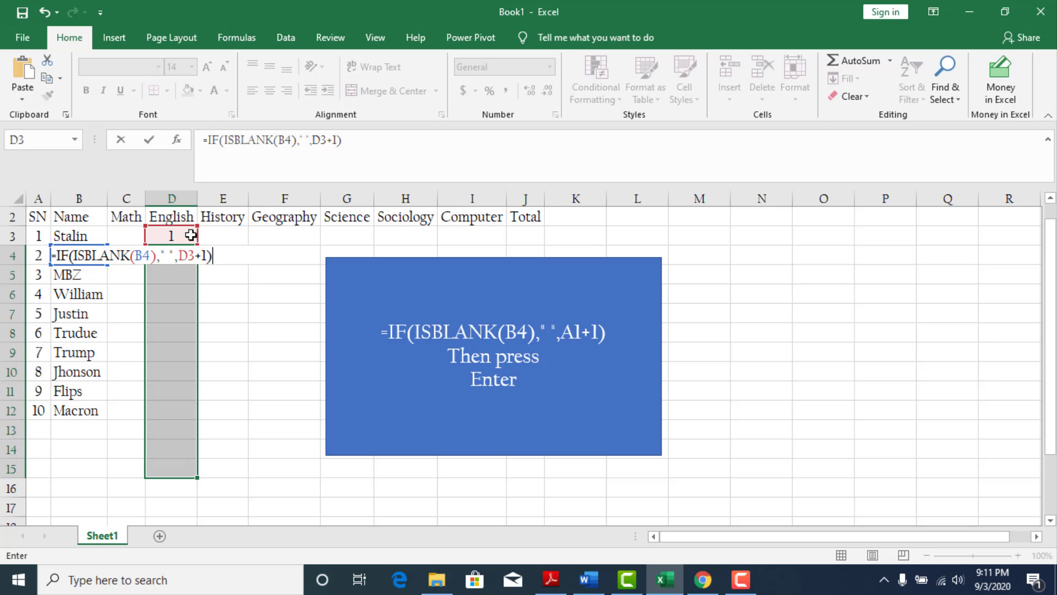
pyautogui.hotkey('ctrl', 'Return')
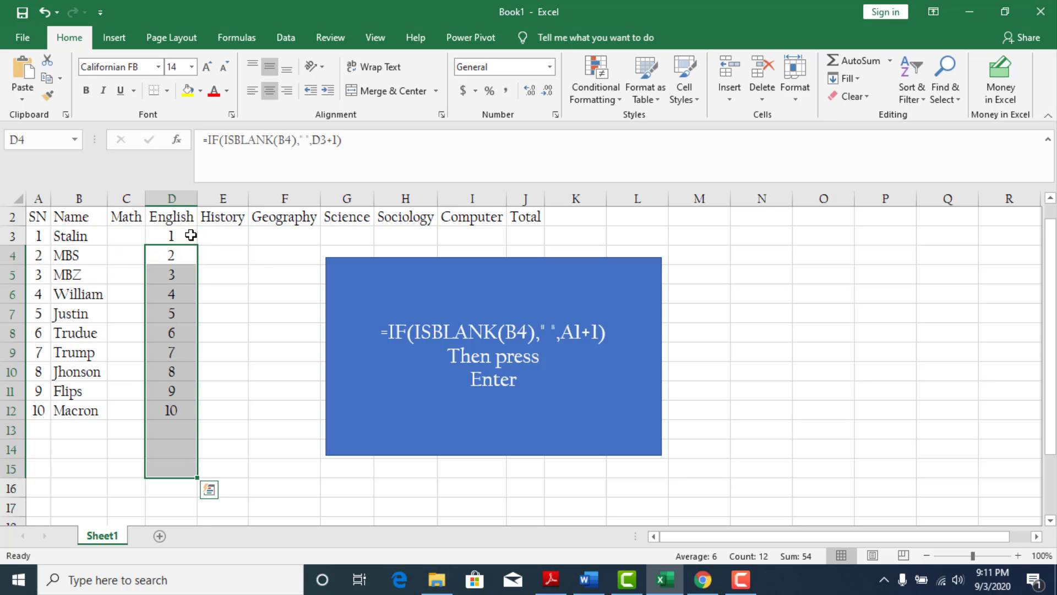
# Test the numbering by entering Abc as a new name in B13, and inspect the formula in D15.
pyautogui.click(80, 424)
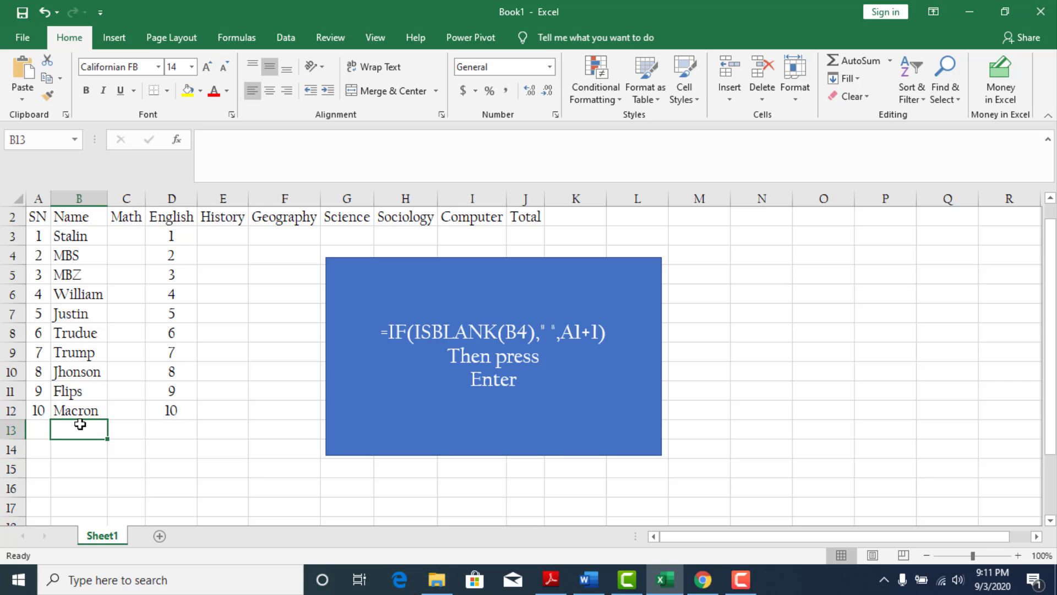
pyautogui.write('Abc')
pyautogui.press('Return')
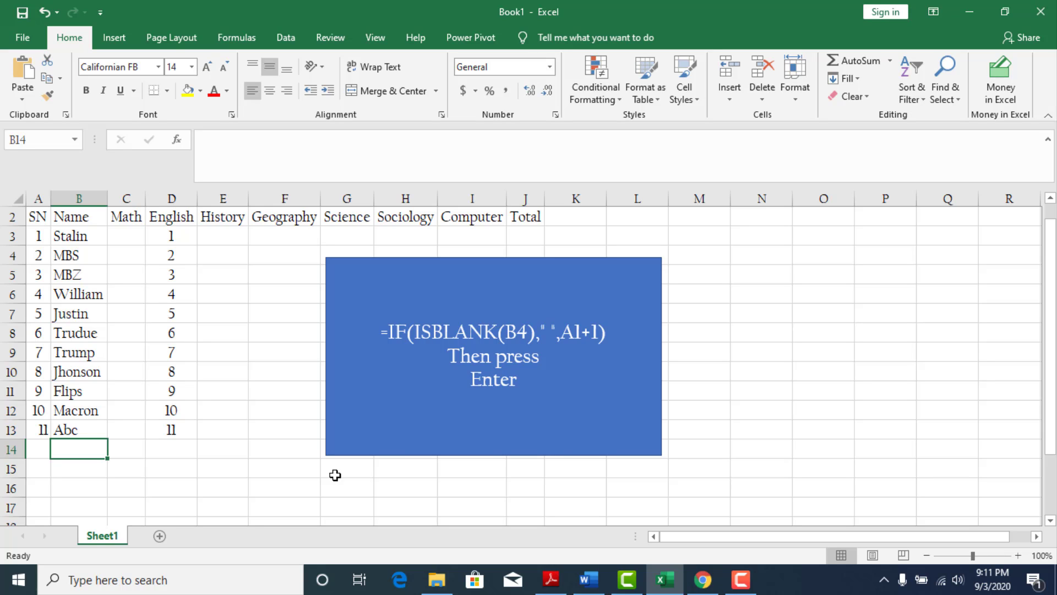
pyautogui.click(272, 476)
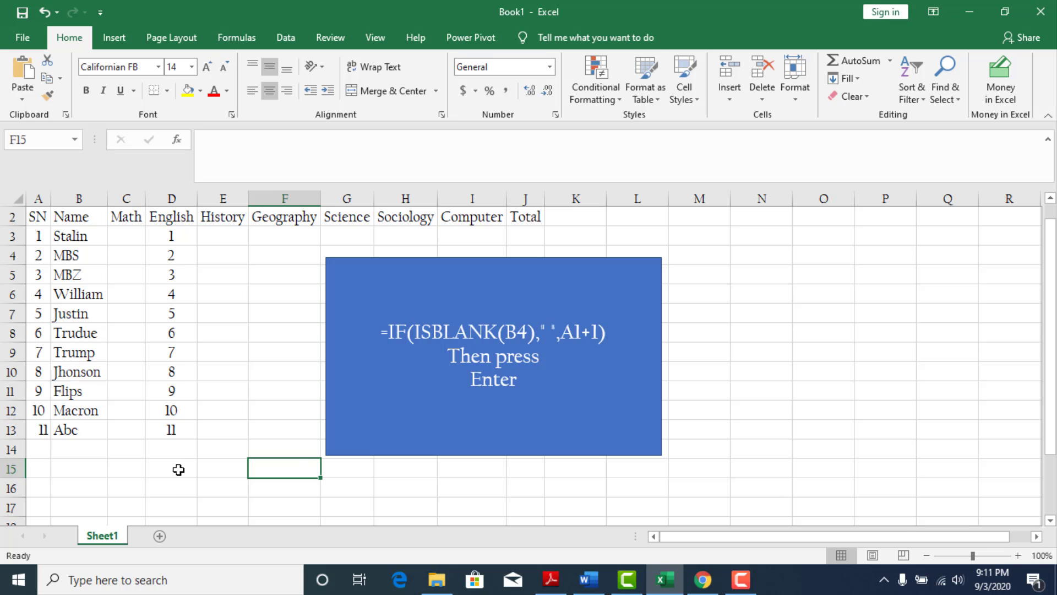
pyautogui.click(178, 469)
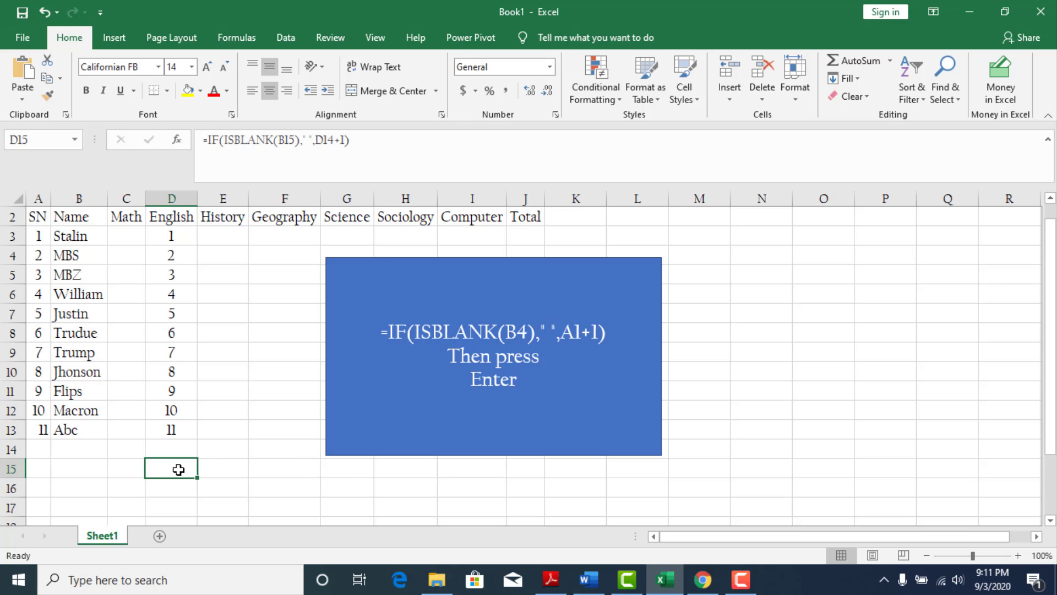